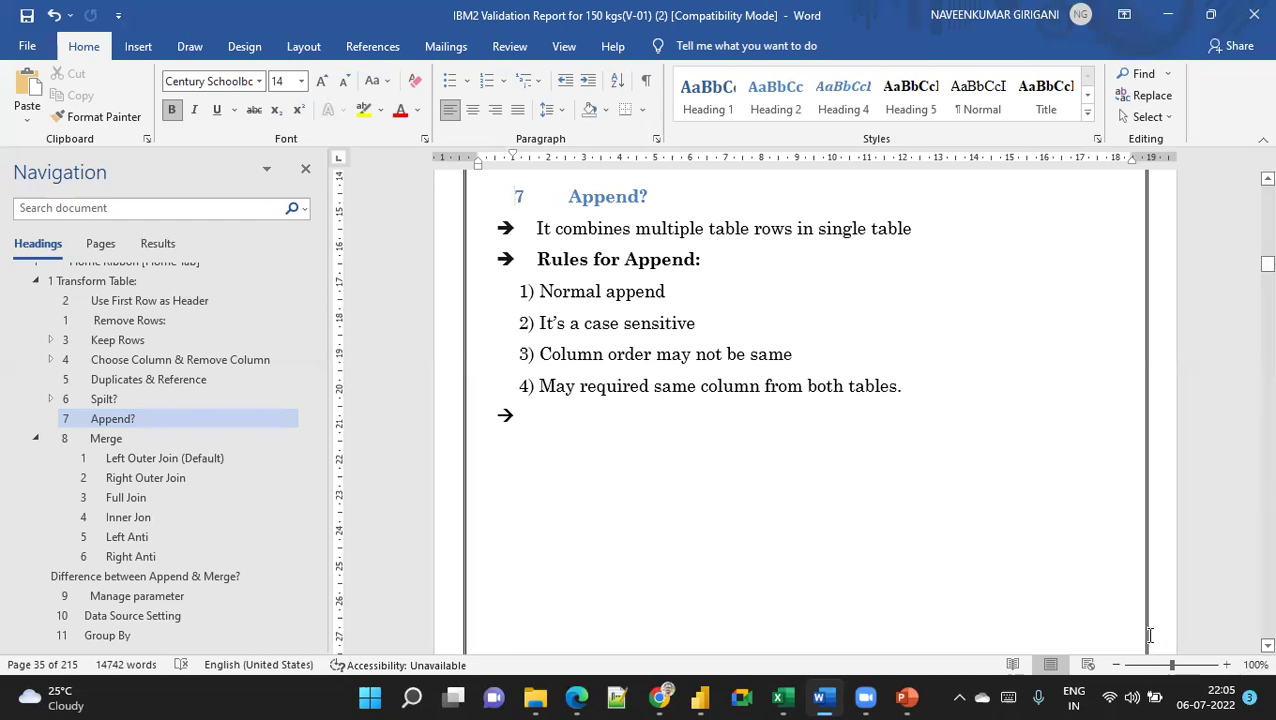
# - Review the append diagram and the EMP1 and EMP2 example tables in the Append section of the document
pyautogui.scroll(-10, 869, 540)
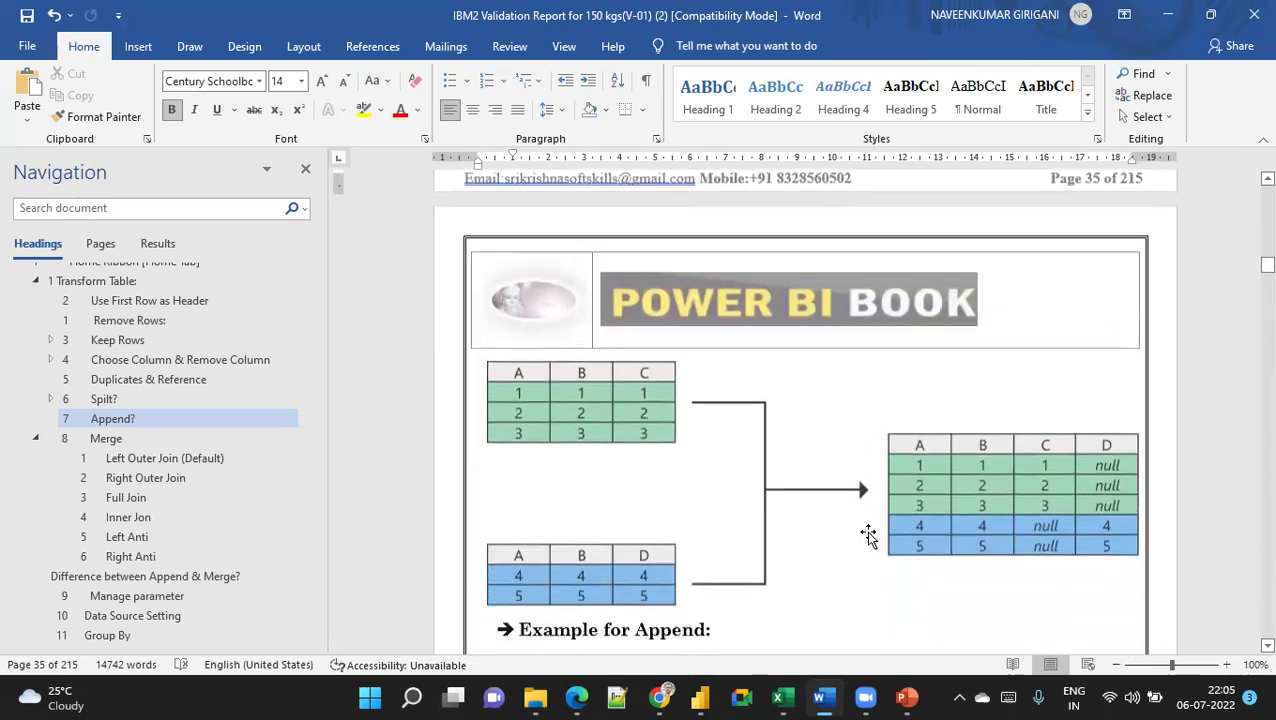
pyautogui.scroll(2, 747, 481)
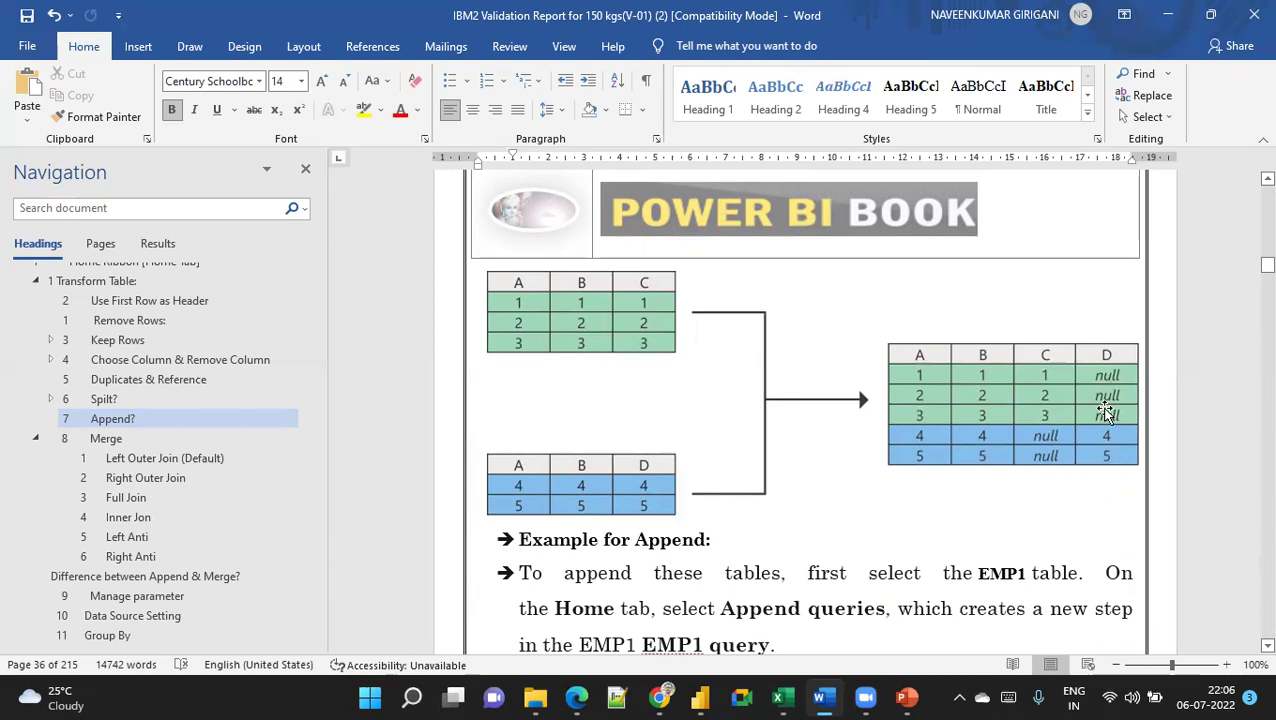
pyautogui.scroll(-2, 872, 459)
pyautogui.scroll(1, 767, 494)
pyautogui.scroll(-4, 767, 494)
pyautogui.moveTo(500, 380); pyautogui.dragTo(664, 503)
pyautogui.click(558, 433)
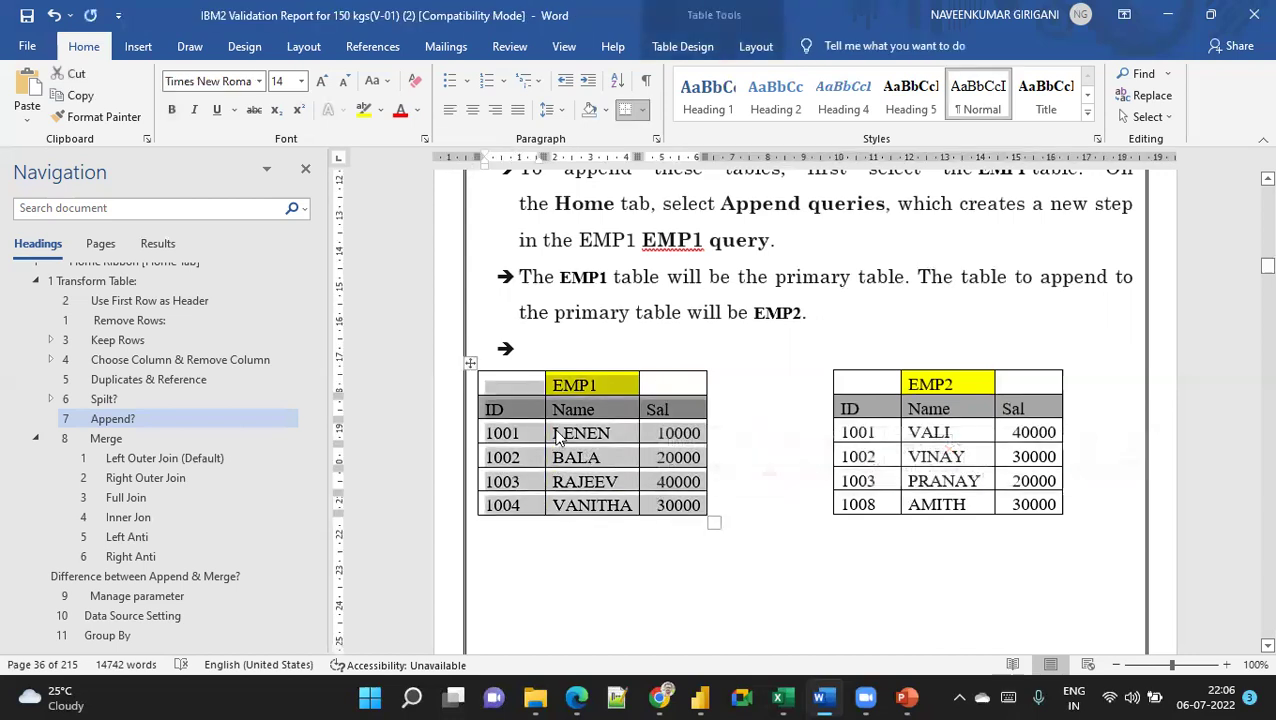
pyautogui.moveTo(530, 415); pyautogui.dragTo(658, 490)
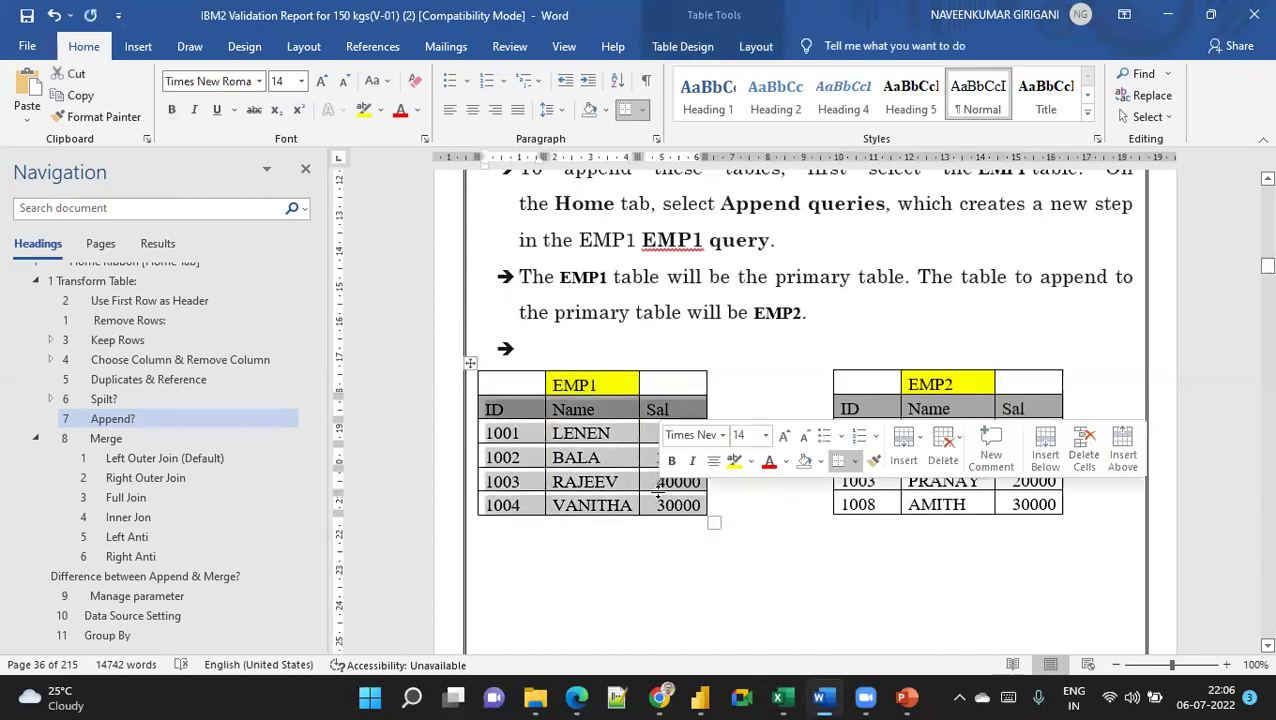
pyautogui.click(658, 488)
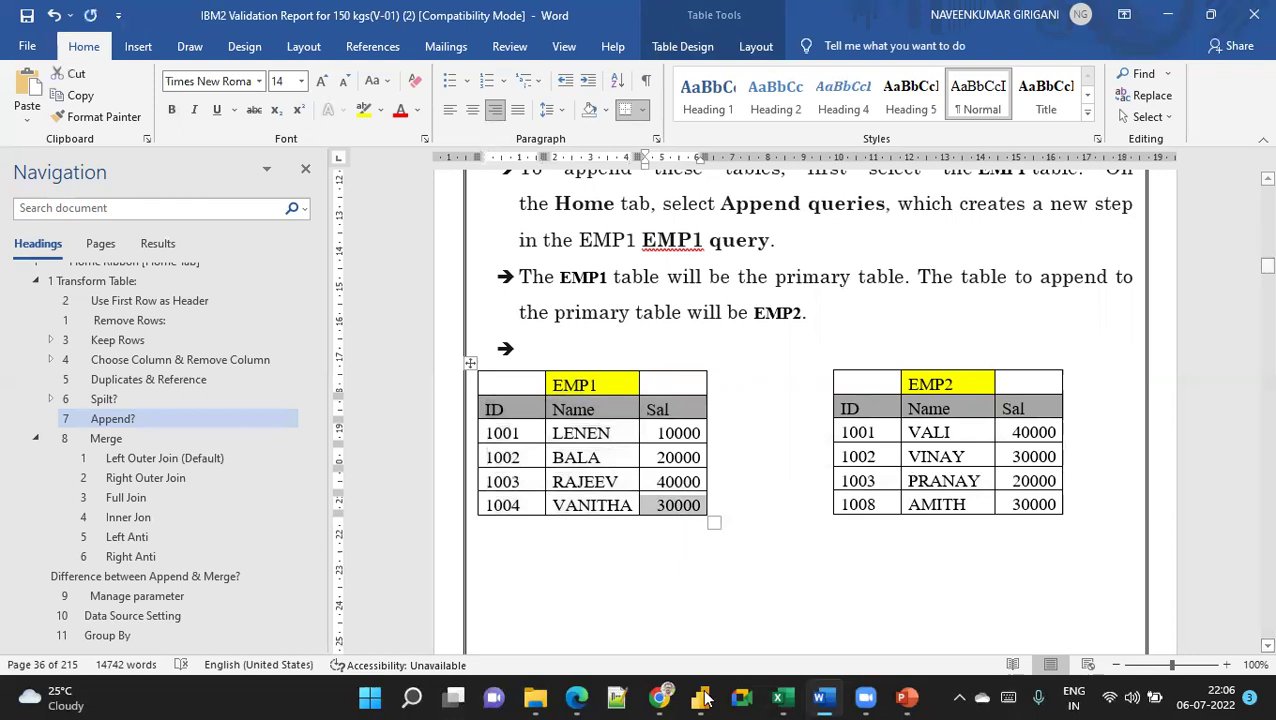
# - Switch to Power Query Editor, start a manually entered table and put 30000 in its first column header
pyautogui.moveTo(703, 697)
pyautogui.click(795, 610)
pyautogui.click(82, 98)
pyautogui.click(171, 100)
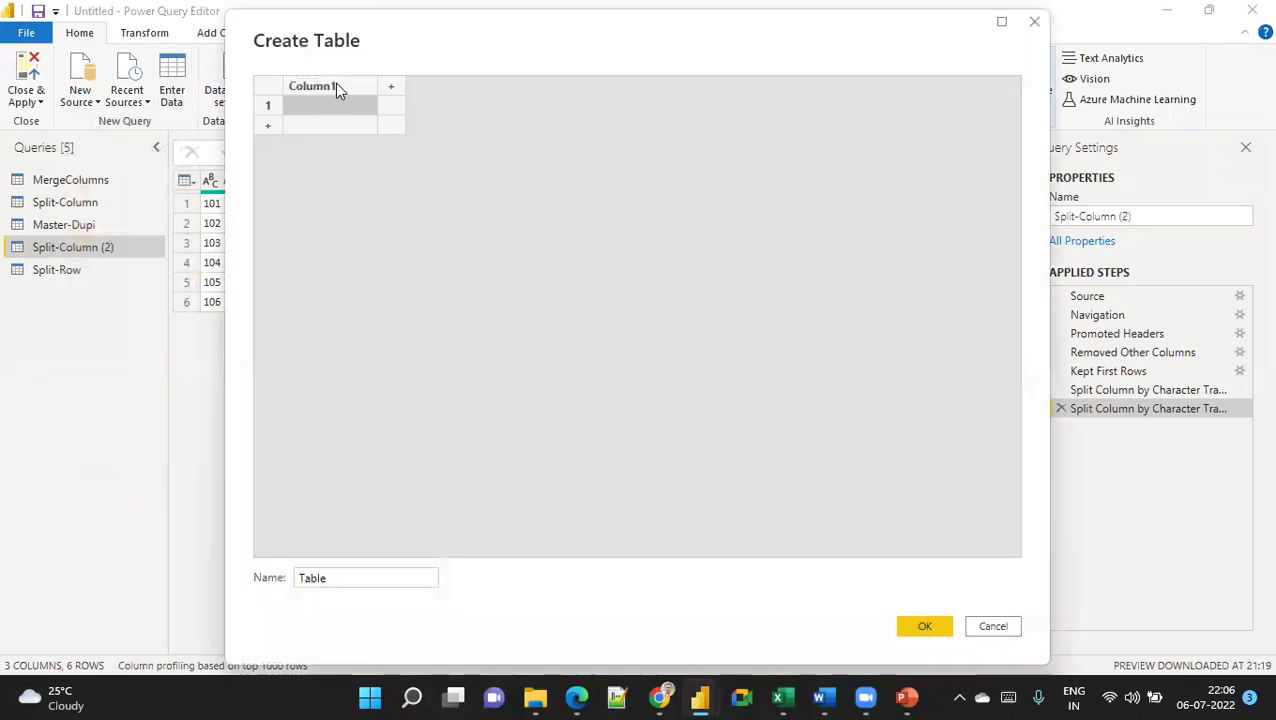
pyautogui.doubleClick(335, 85)
pyautogui.write('30000')
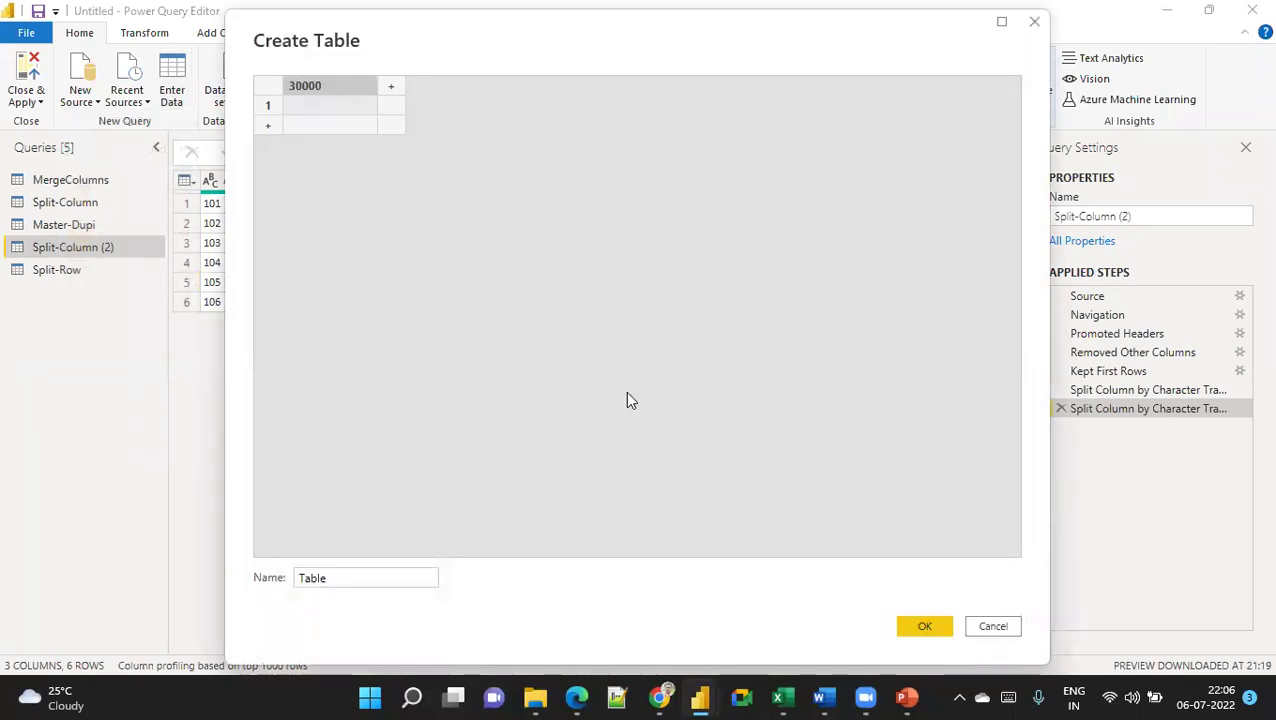
# - Return to the Word document and copy the EMP1 table from its ID, Name, Sal header row through the last row
pyautogui.hotkey('alt', 'Tab')
pyautogui.moveTo(665, 500)
pyautogui.mouseDown()
pyautogui.moveTo(676, 526)
pyautogui.moveTo(672, 512)
pyautogui.mouseUp()
pyautogui.click(672, 512)
pyautogui.moveTo(490, 405); pyautogui.dragTo(706, 510)
pyautogui.hotkey('ctrl', 'c')
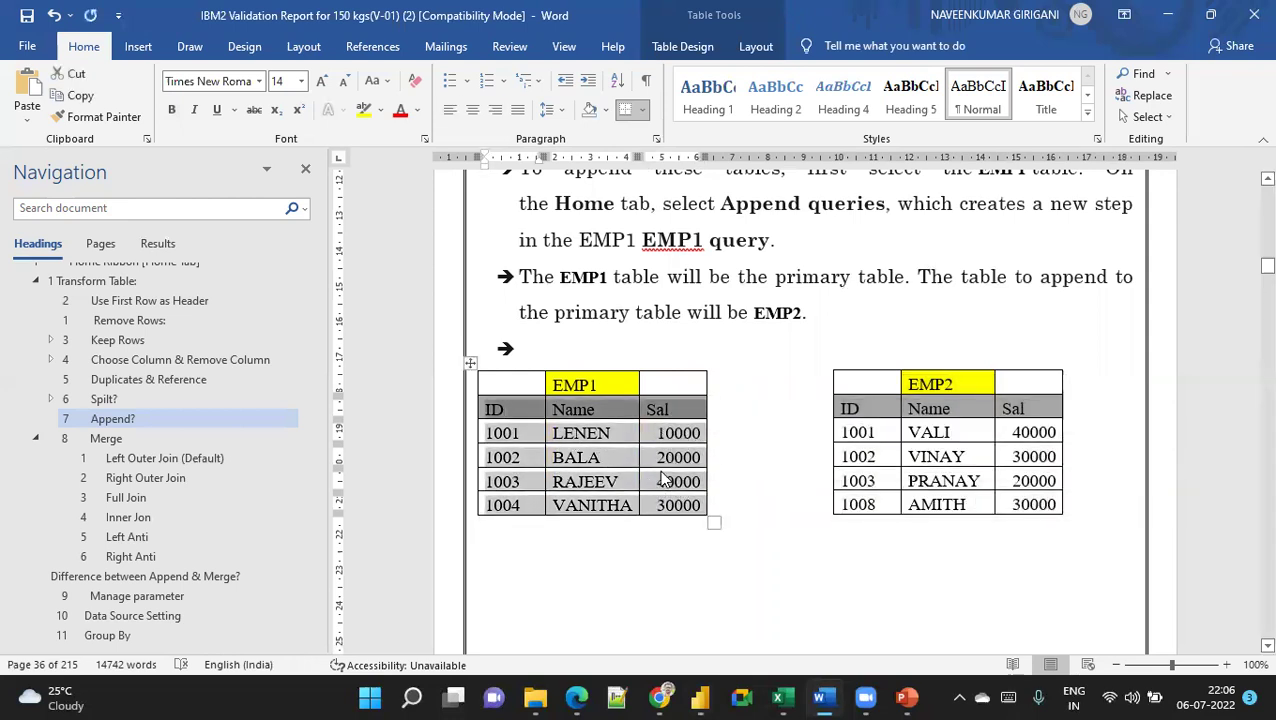
# - Replace the first column header in Power Query's new table with the copied EMP1 data and create the table as EMP
pyautogui.hotkey('alt', 'Tab')
pyautogui.doubleClick(310, 87)
pyautogui.press('BackSpace')
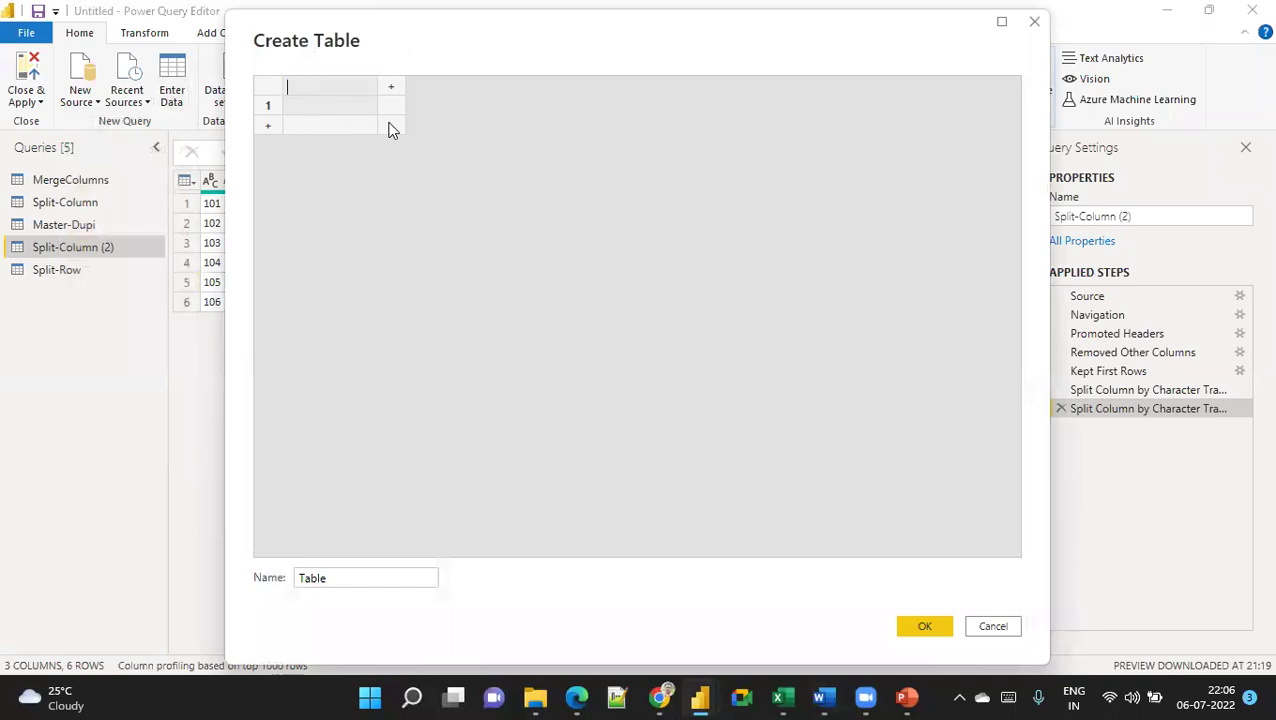
pyautogui.hotkey('ctrl', 'v')
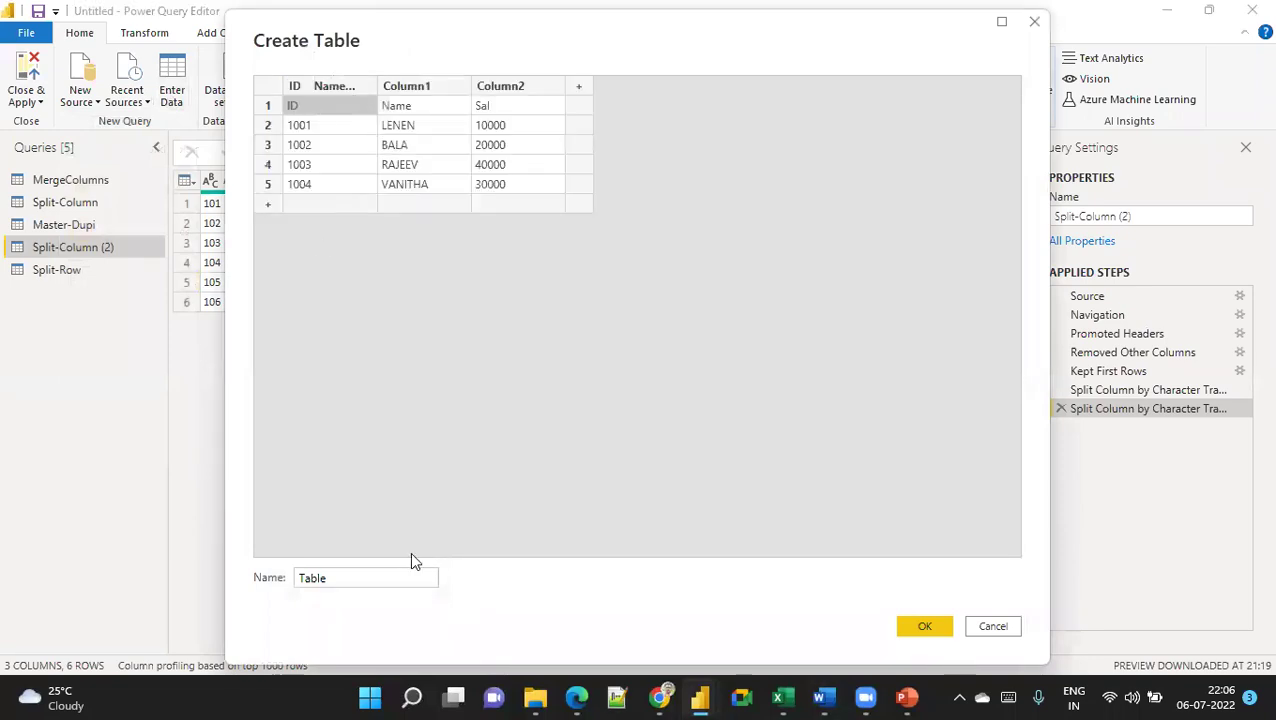
pyautogui.press('Tab')
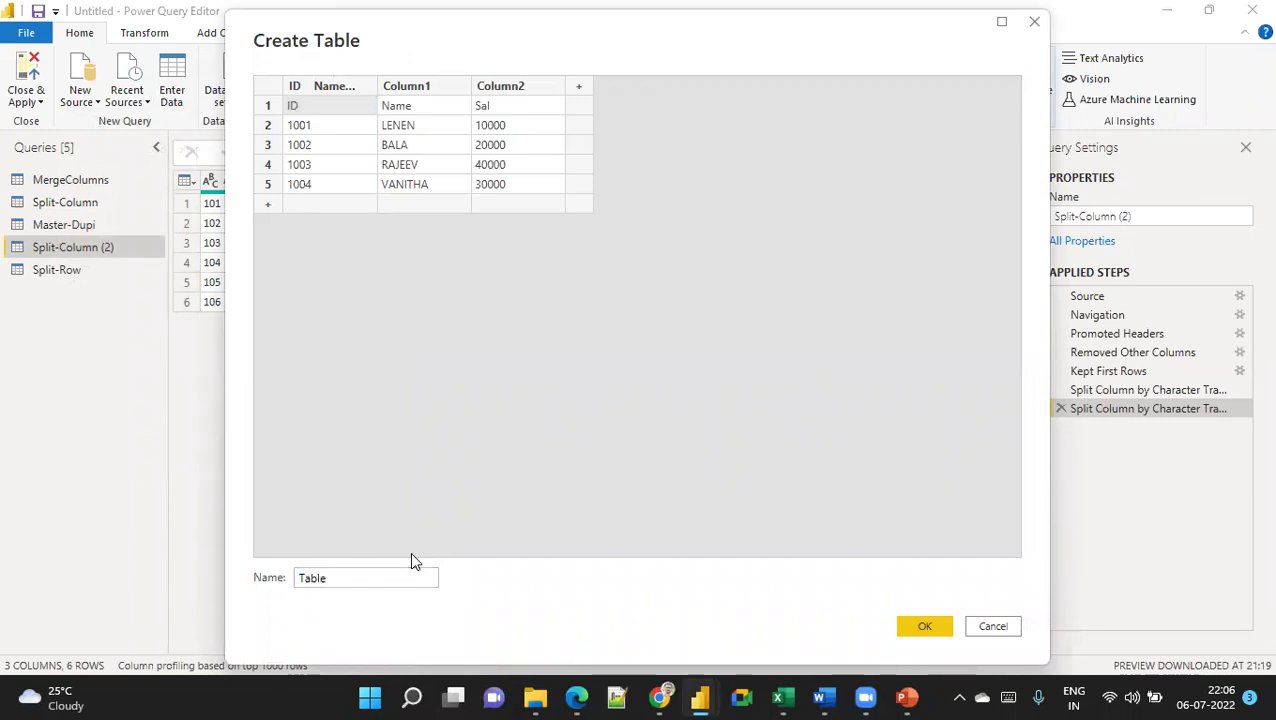
pyautogui.press('Tab')
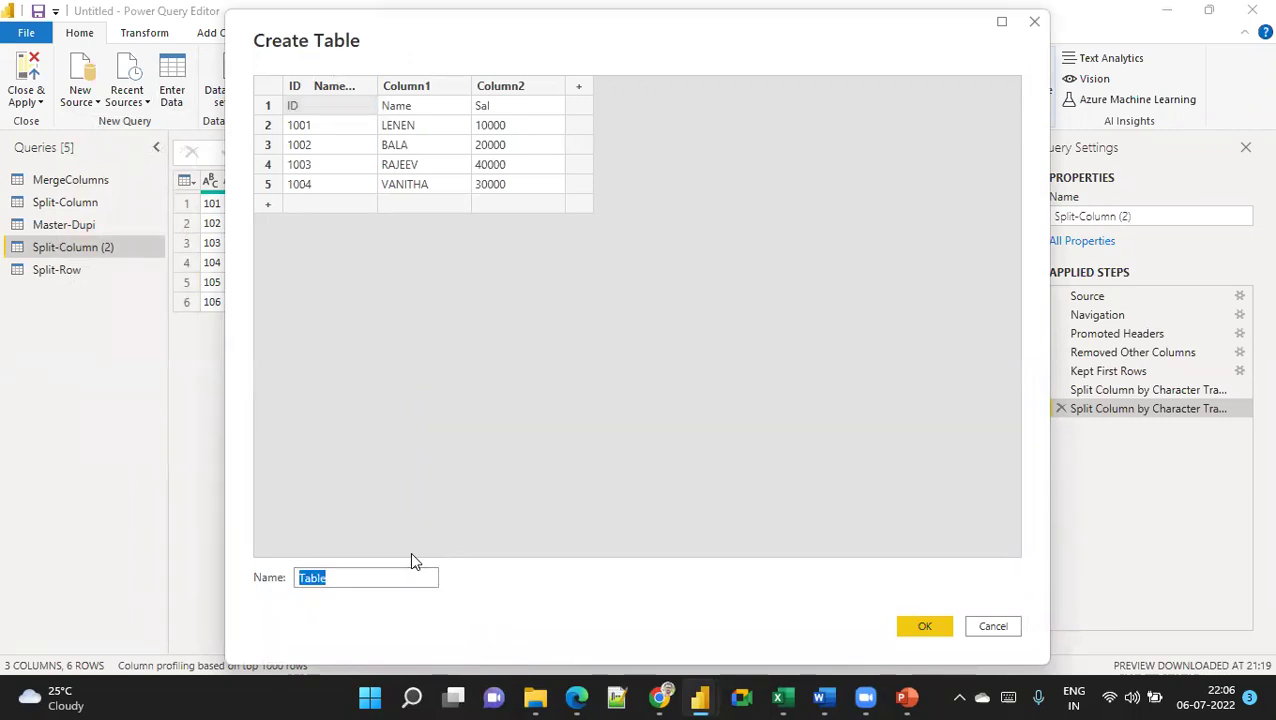
pyautogui.write('EMP')
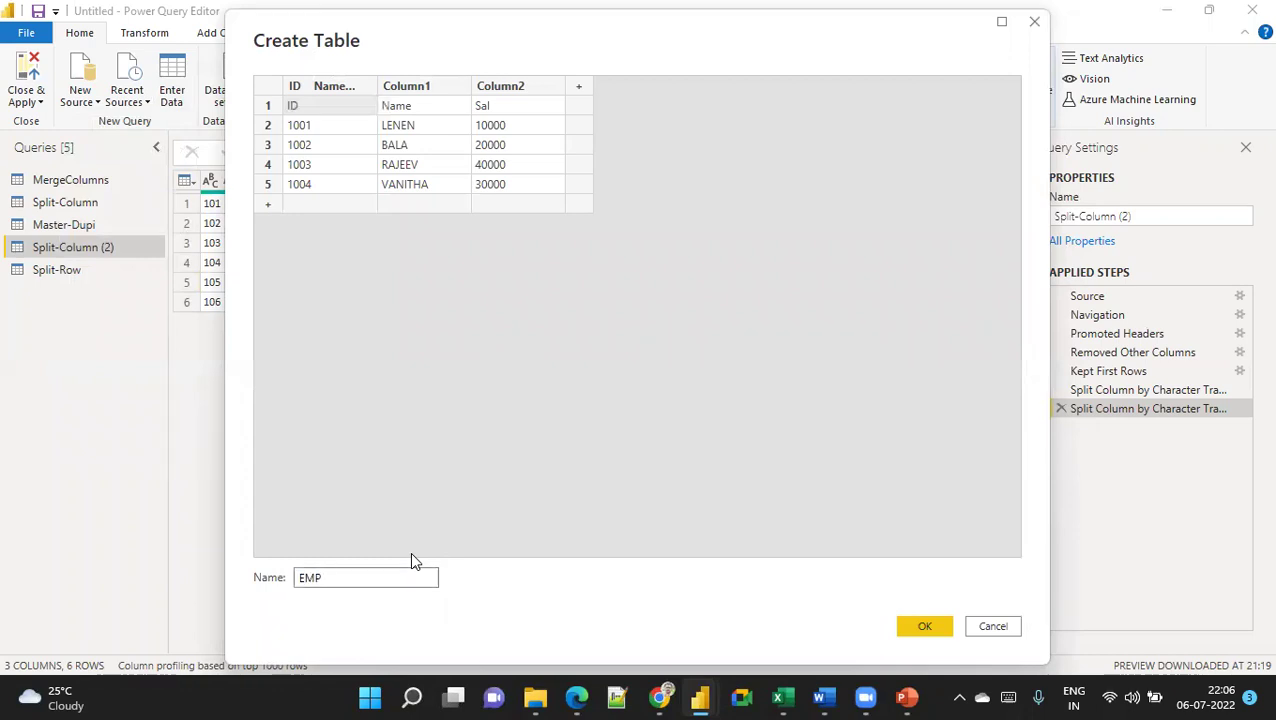
pyautogui.press('Return')
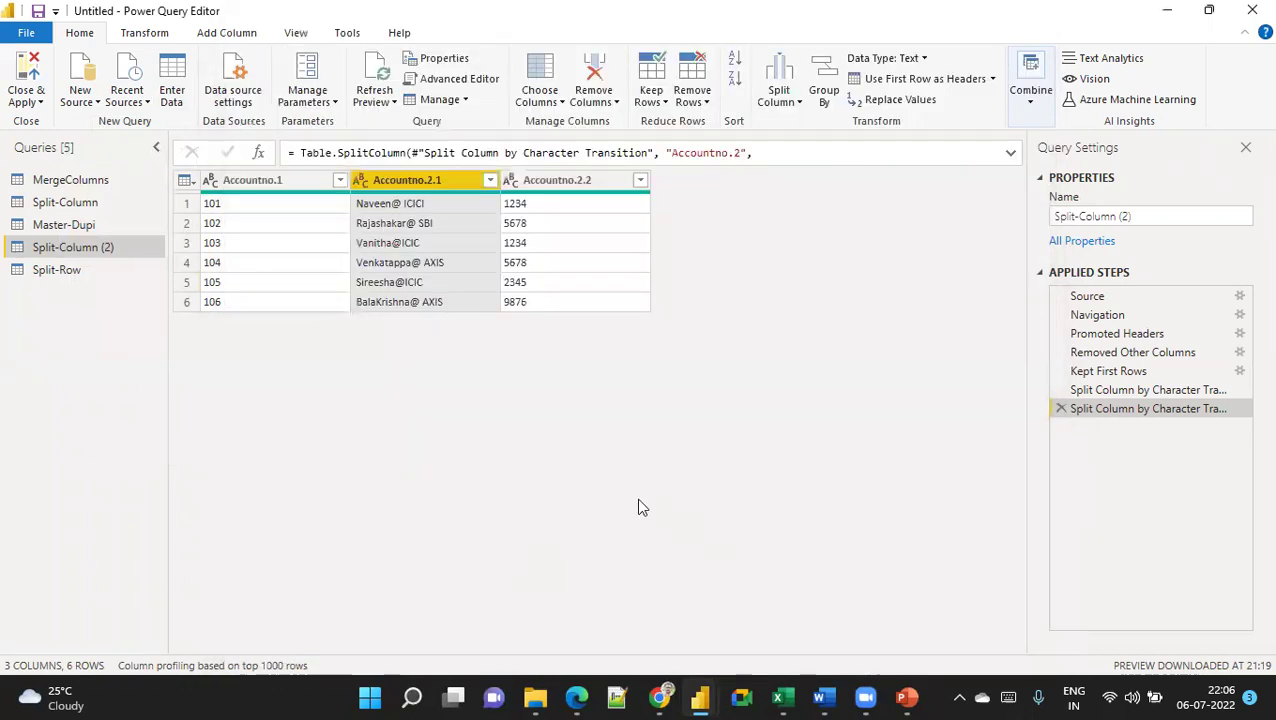
# - Copy the EMP2 table's header and data rows from Word and create a Power Query table named DEP from them
pyautogui.hotkey('alt', 'Tab')
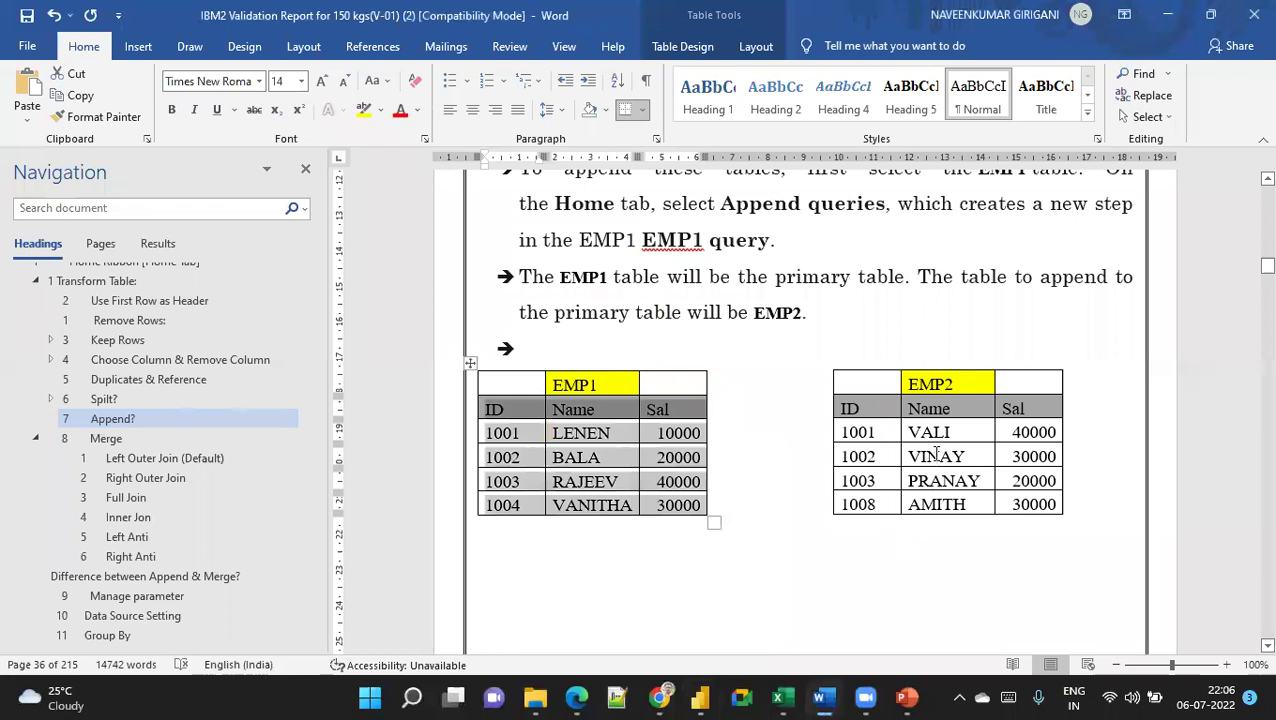
pyautogui.moveTo(866, 413); pyautogui.dragTo(1018, 505)
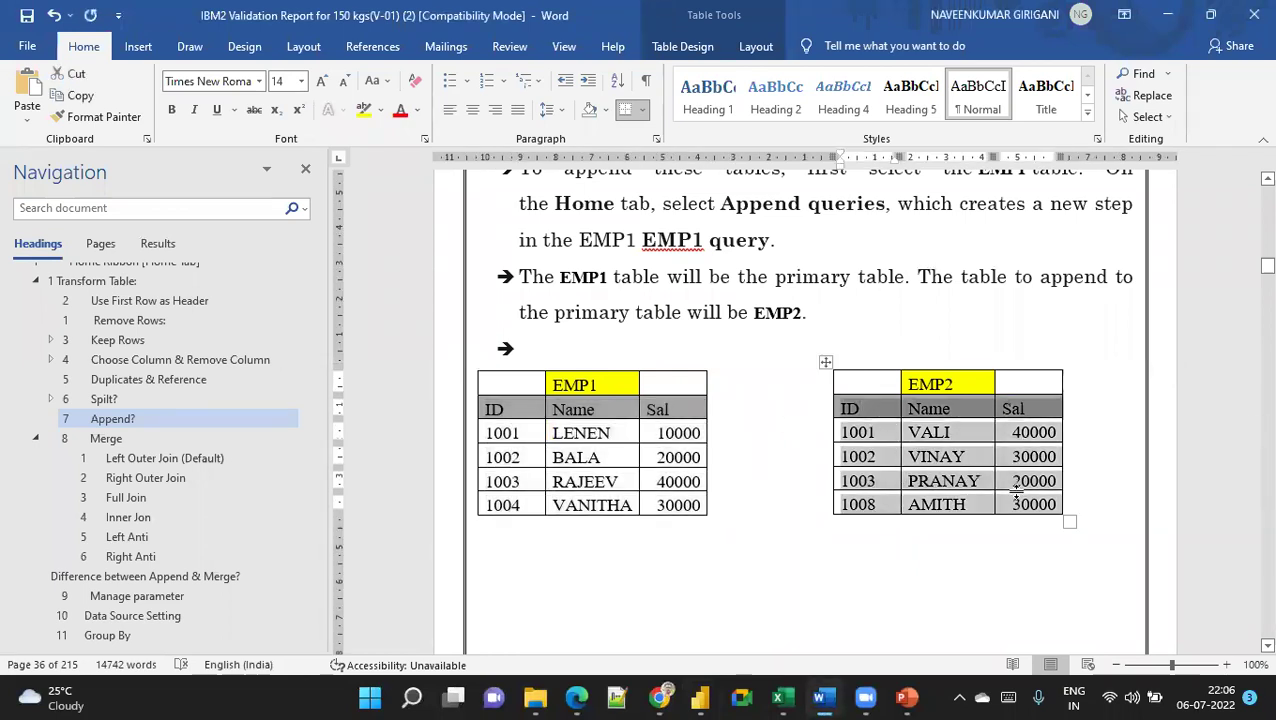
pyautogui.hotkey('alt', 'Tab')
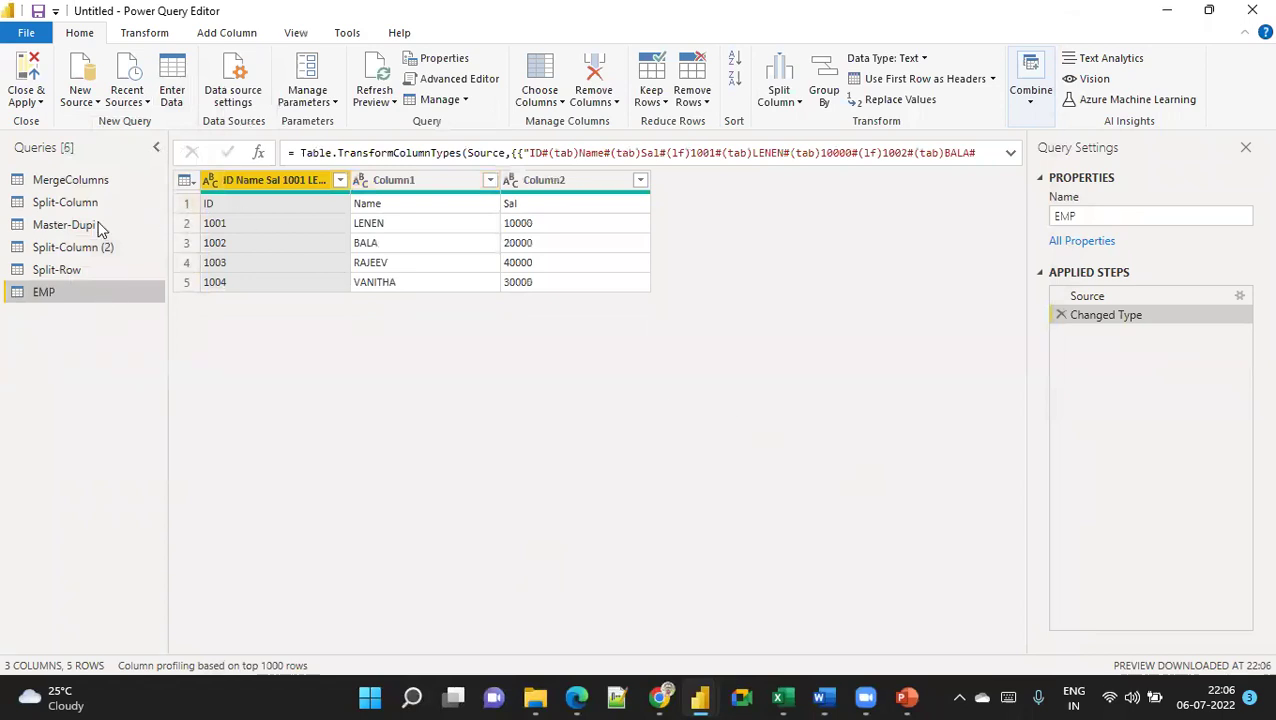
pyautogui.click(172, 88)
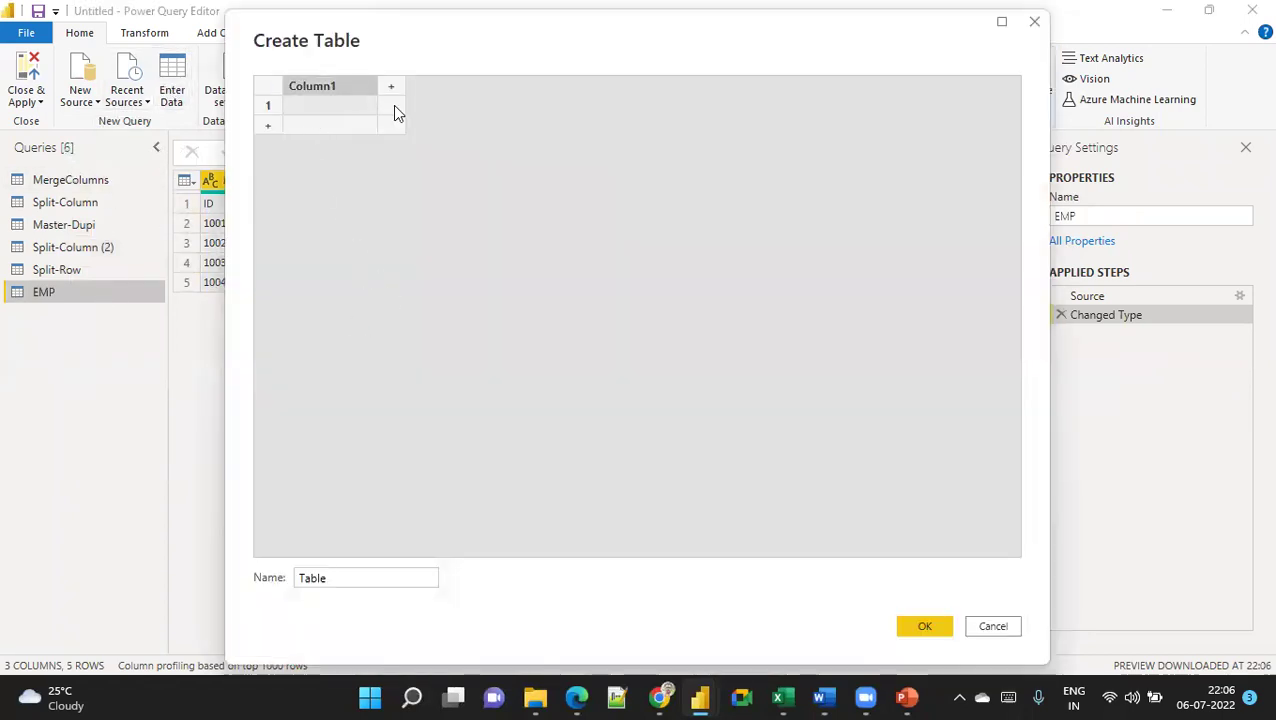
pyautogui.hotkey('ctrl', 'v')
pyautogui.doubleClick(340, 572)
pyautogui.write('DEP')
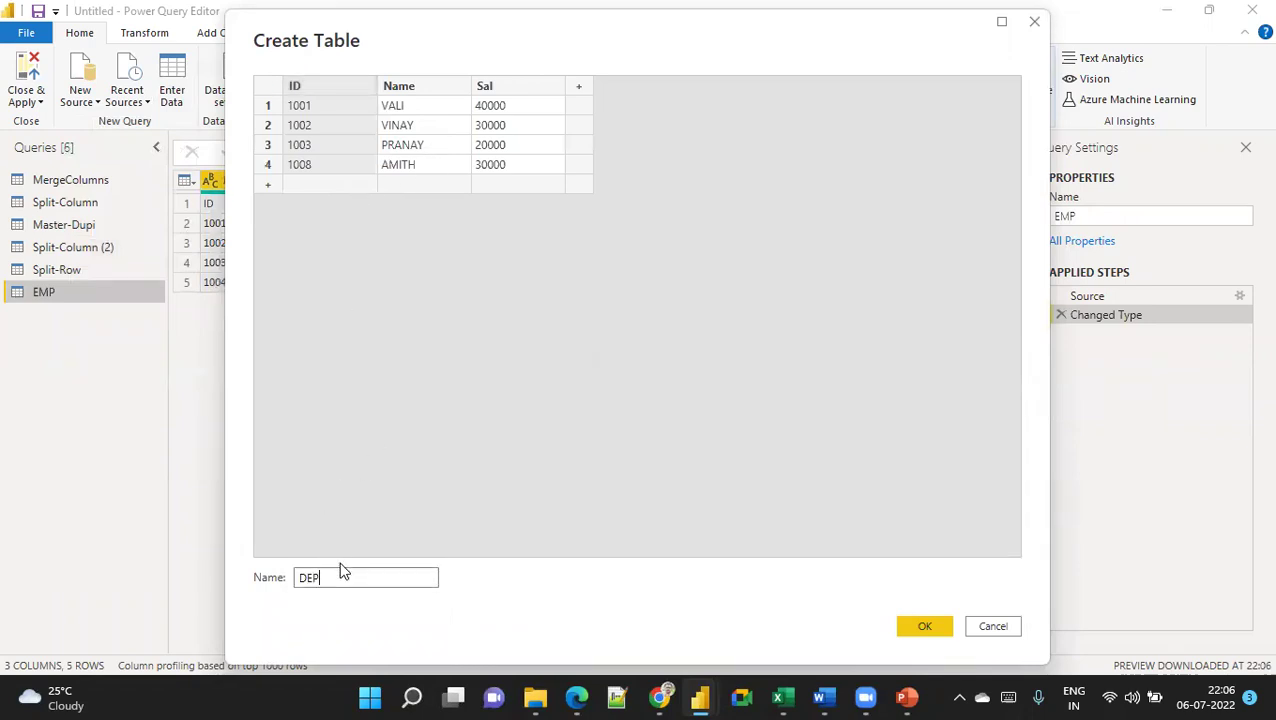
pyautogui.press('Return')
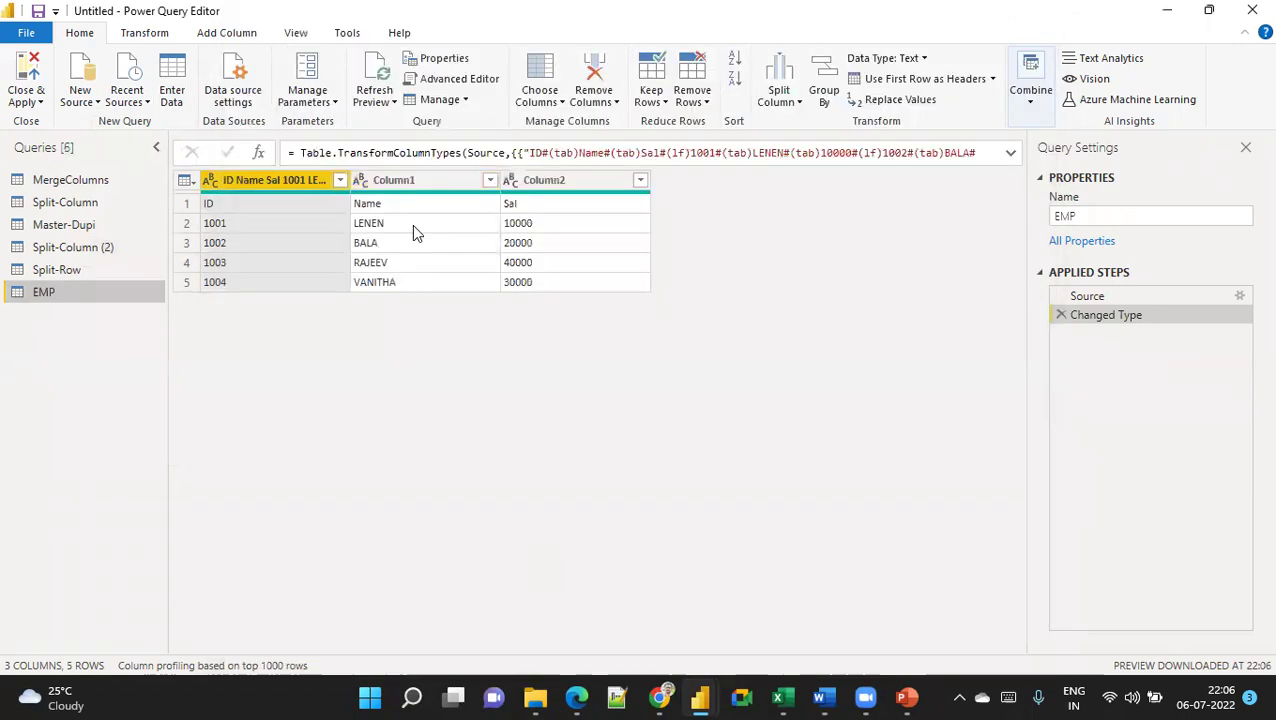
# - Use the first row of the EMP query as headers and compare its columns with the DEP query
pyautogui.click(75, 291)
pyautogui.click(77, 313)
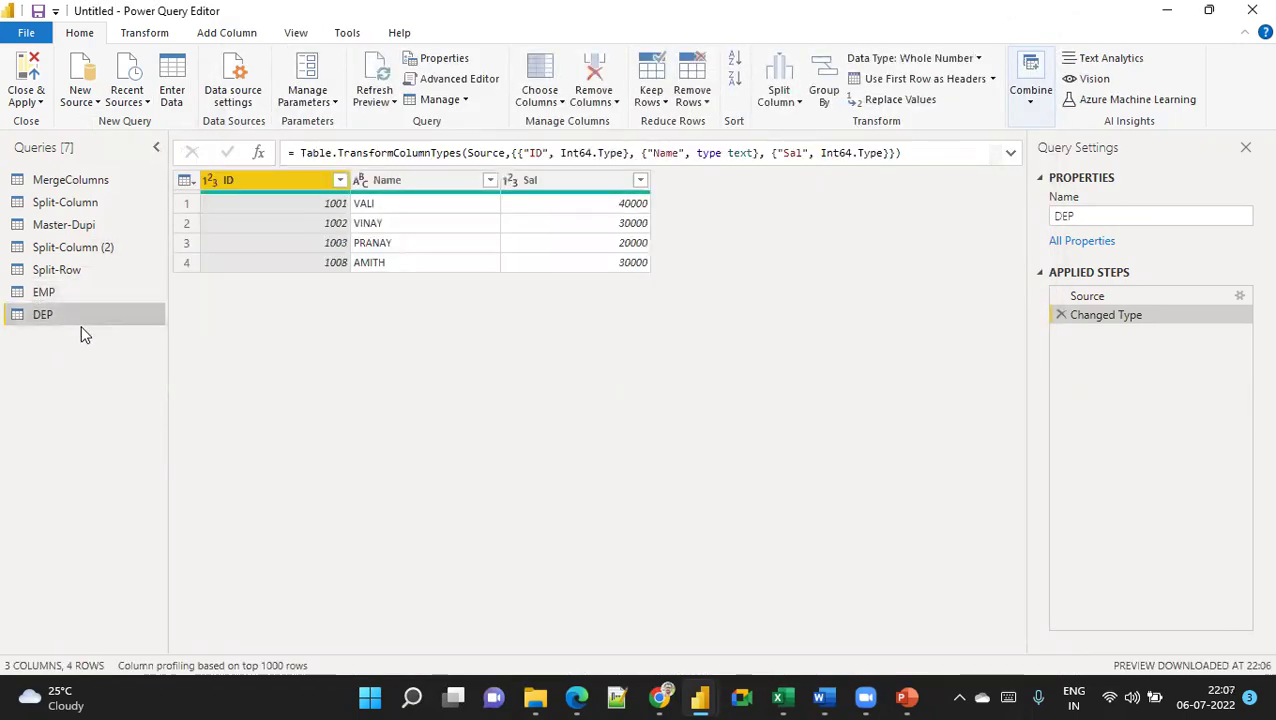
pyautogui.click(77, 291)
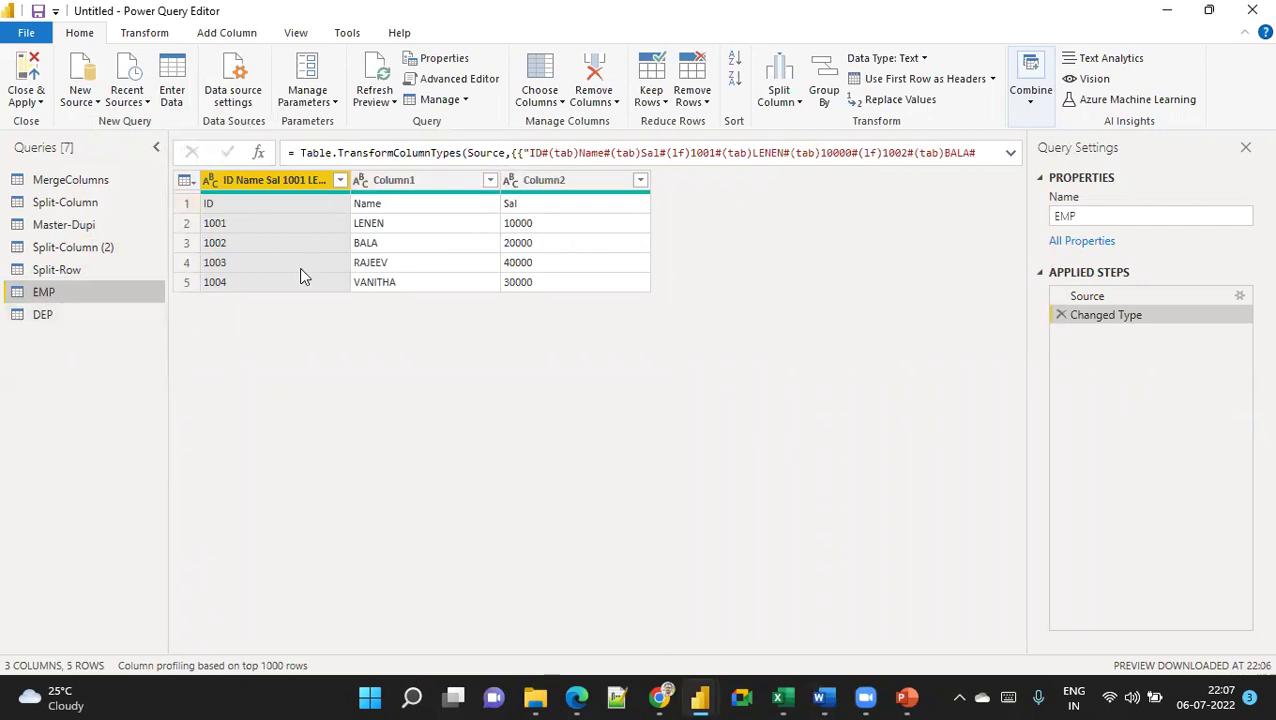
pyautogui.click(144, 33)
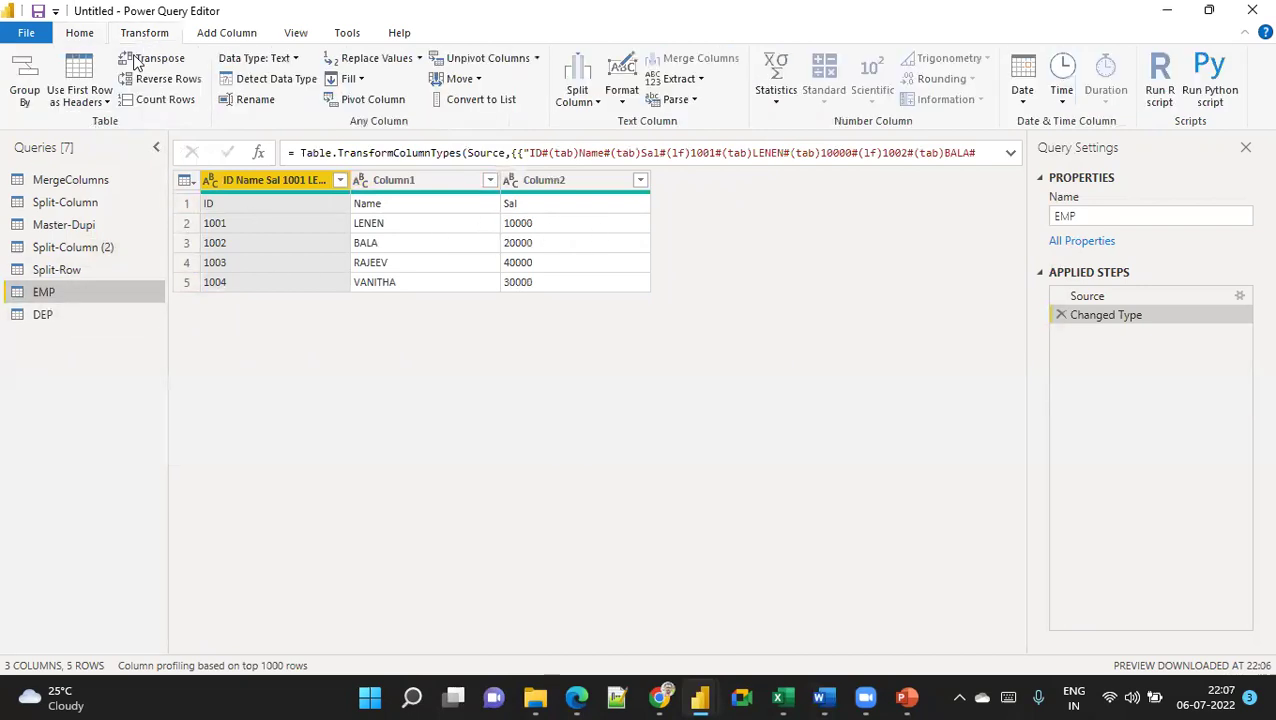
pyautogui.click(107, 101)
pyautogui.click(124, 122)
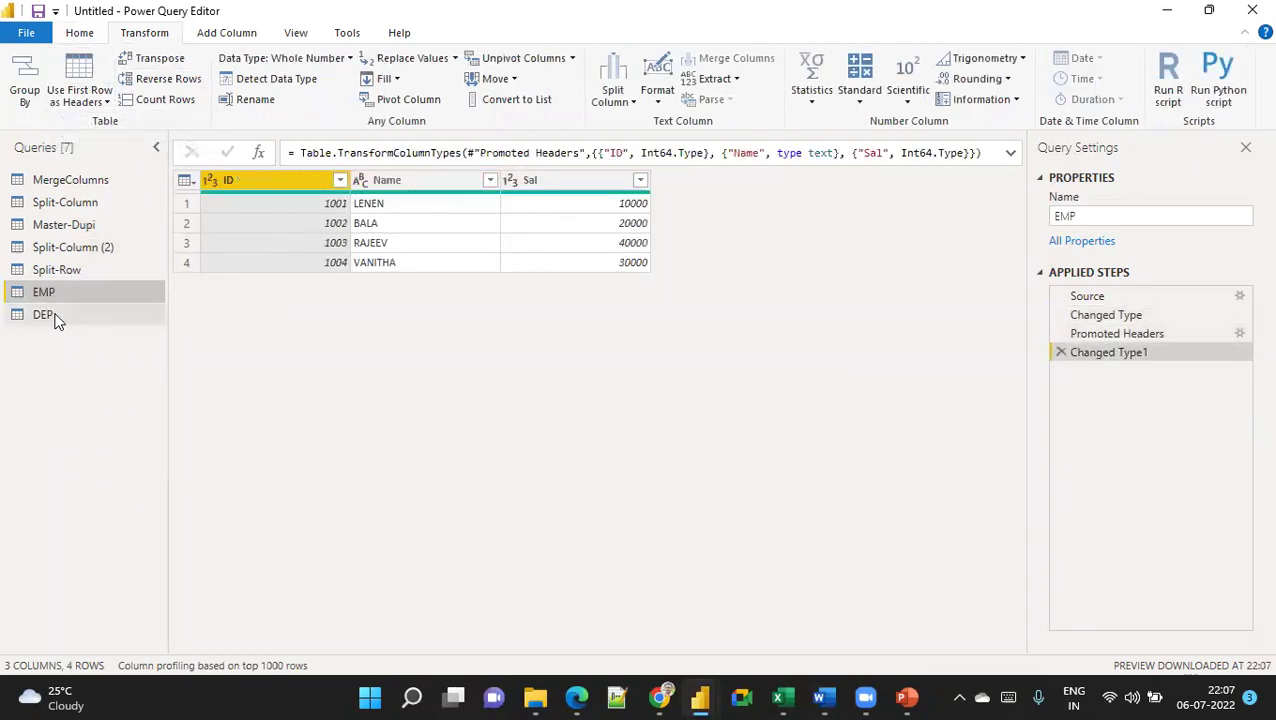
pyautogui.click(90, 316)
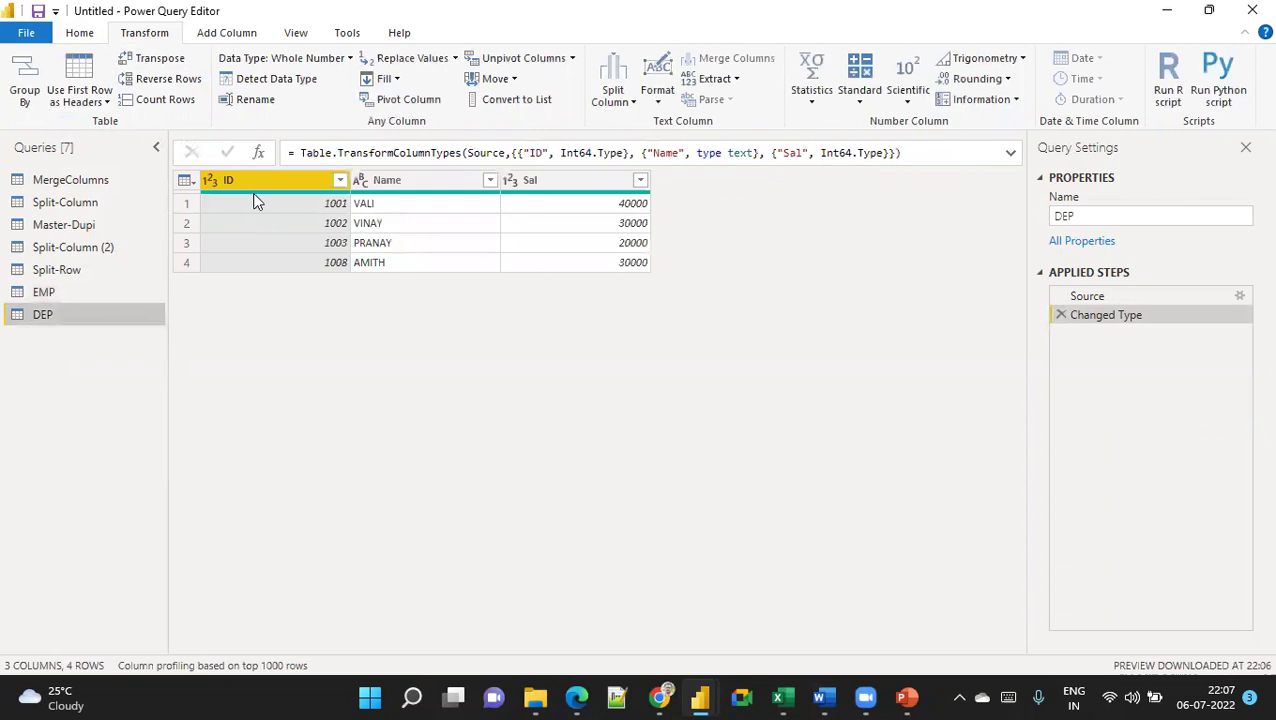
# - Select the EMP query and show the available operations for combining queries
pyautogui.click(45, 292)
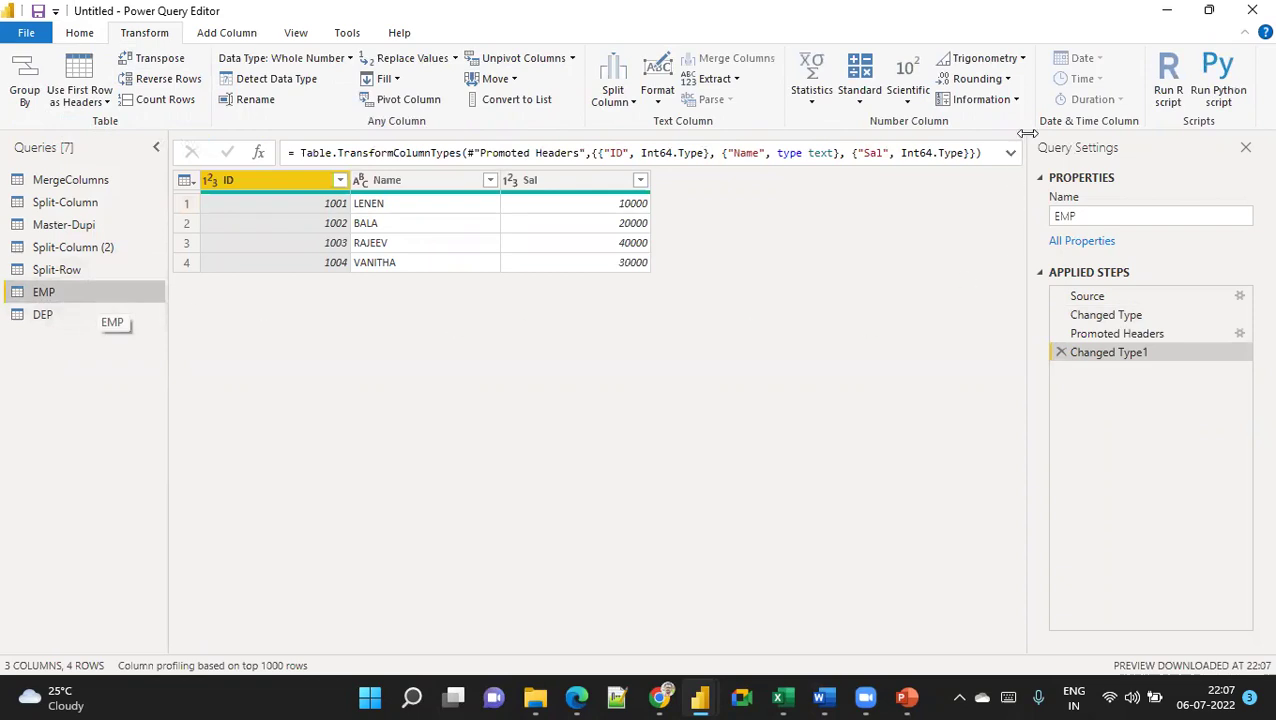
pyautogui.click(90, 37)
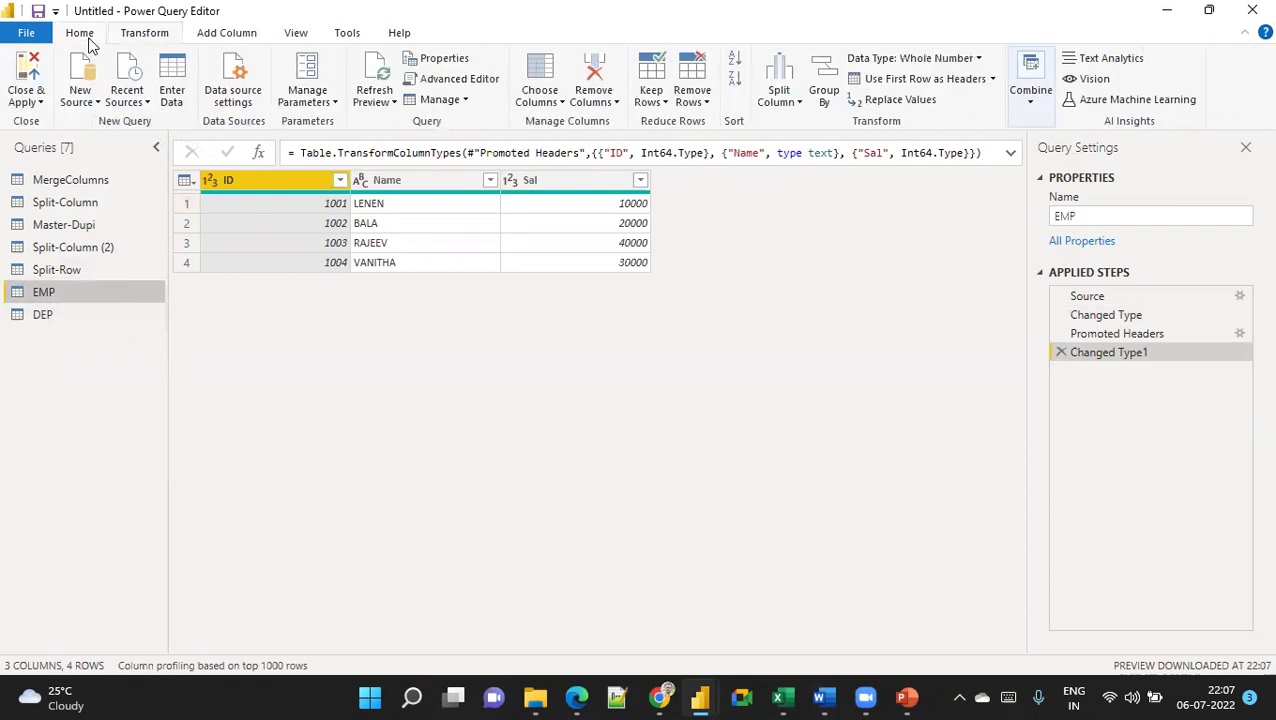
pyautogui.click(1032, 112)
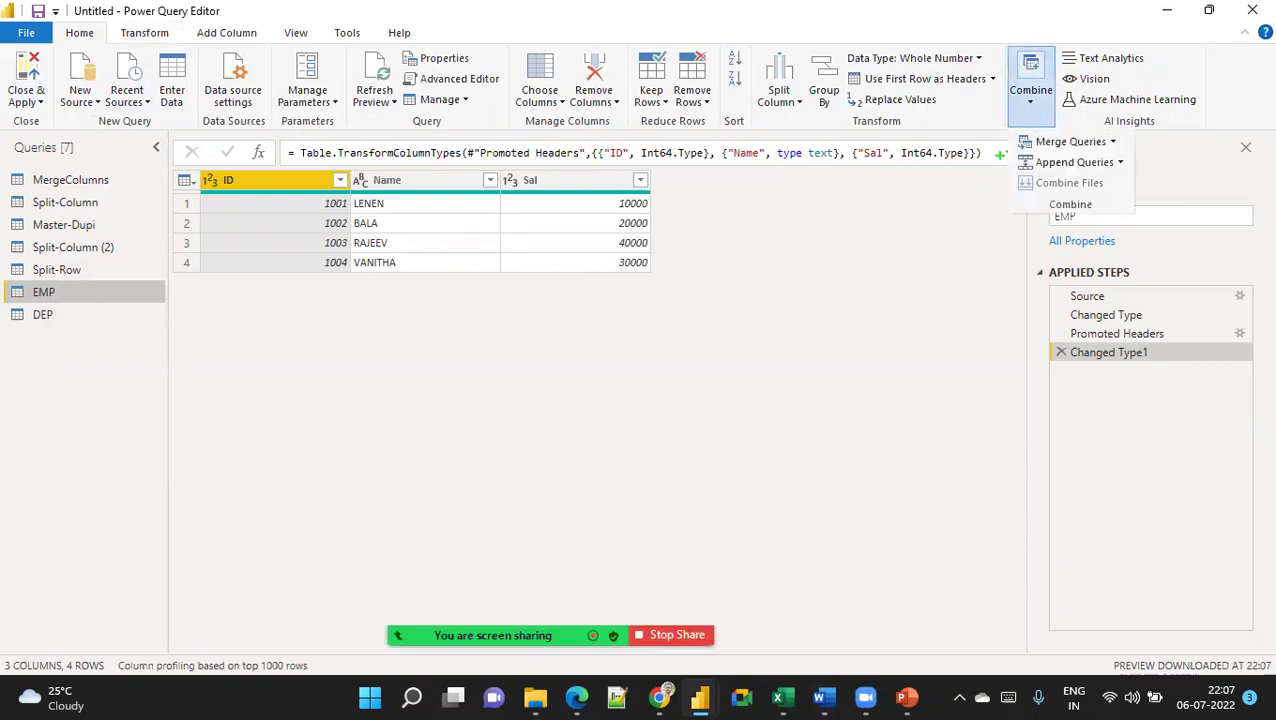
pyautogui.moveTo(979, 120)
pyautogui.mouseDown()
pyautogui.moveTo(1000, 194)
pyautogui.moveTo(1097, 204)
pyautogui.mouseUp()
pyautogui.moveTo(985, 120)
pyautogui.mouseDown()
pyautogui.moveTo(1058, 194)
pyautogui.moveTo(1164, 204)
pyautogui.mouseUp()
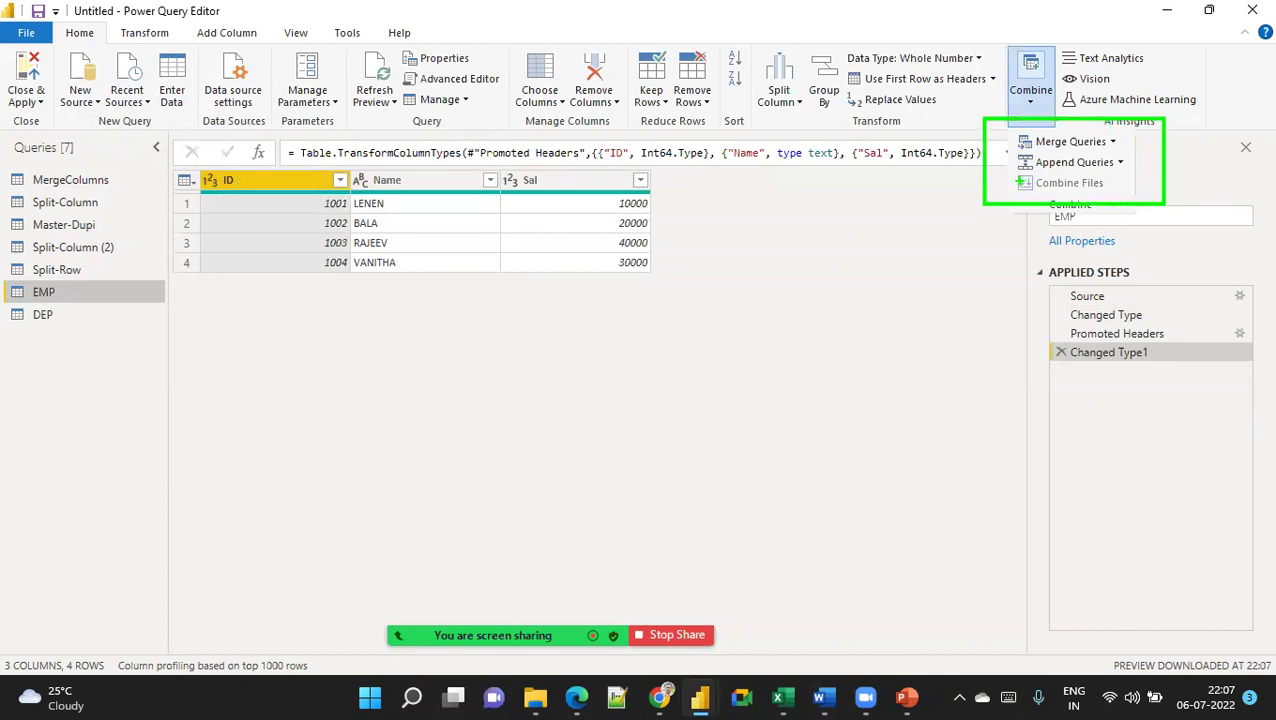
pyautogui.moveTo(991, 197); pyautogui.dragTo(857, 302)
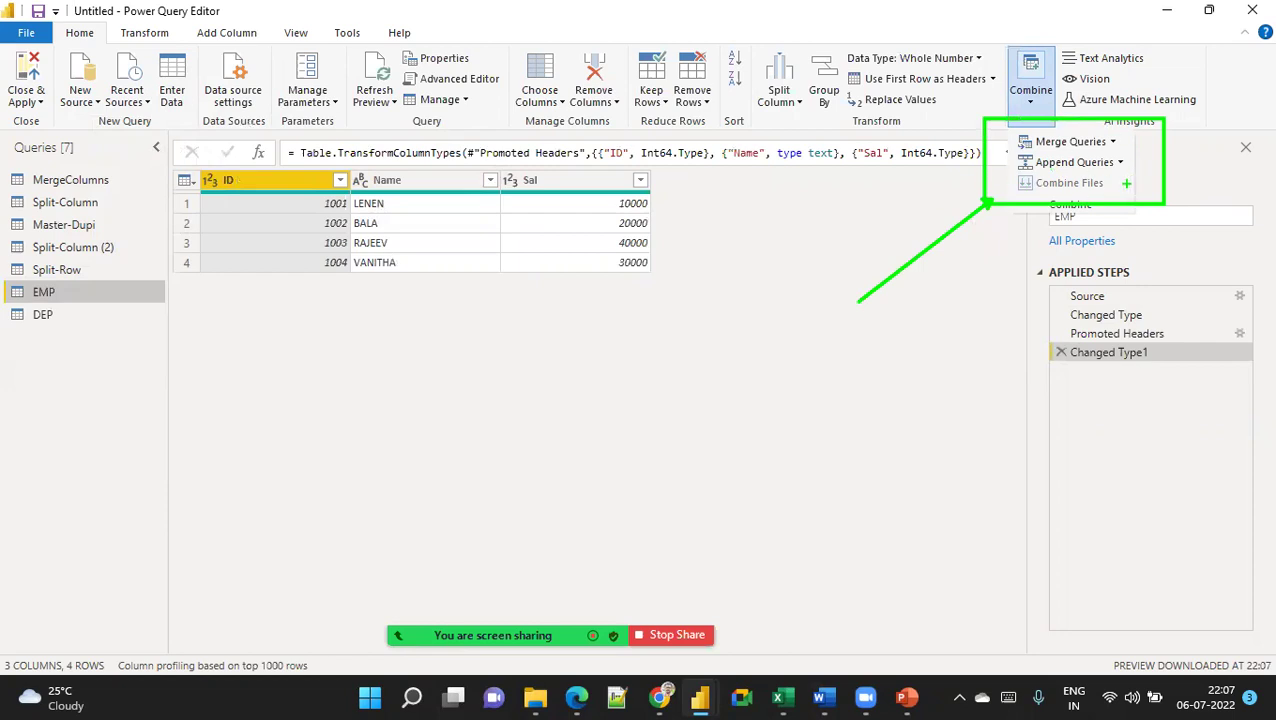
# - Append EMP and DEP as a new query, with EMP as the first of two tables and DEP as the second
pyautogui.click(1030, 100)
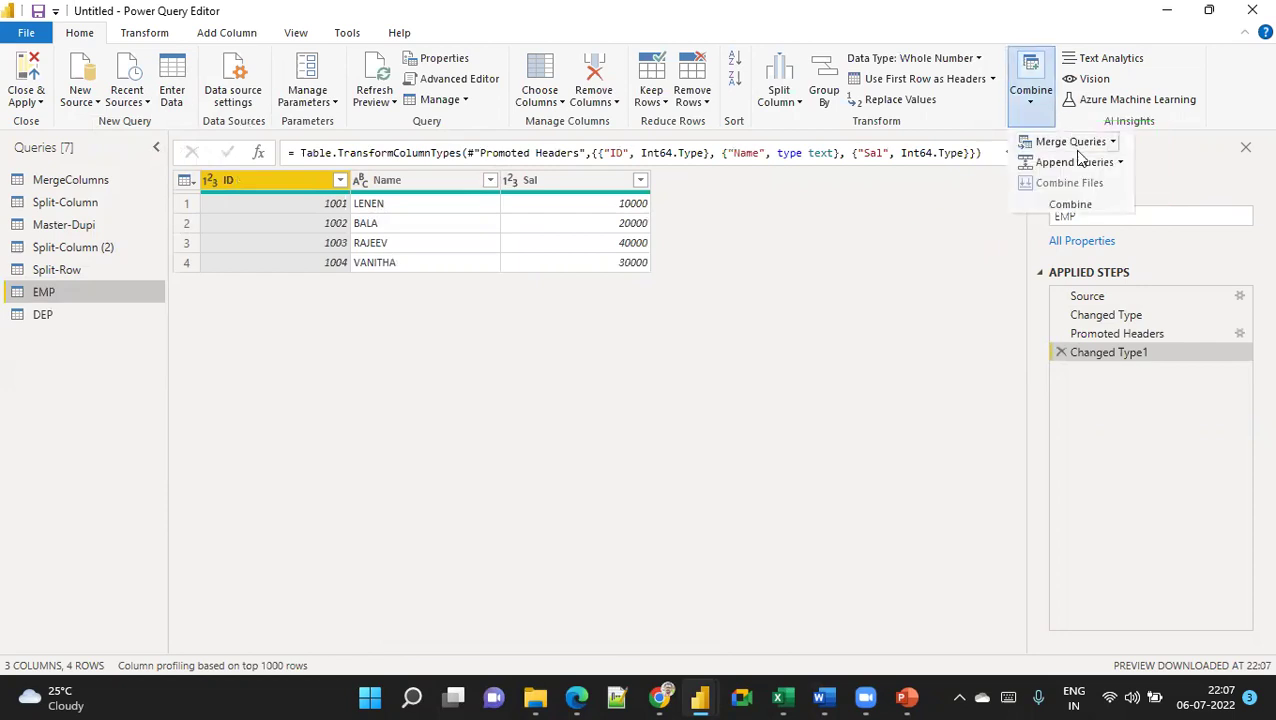
pyautogui.click(1120, 162)
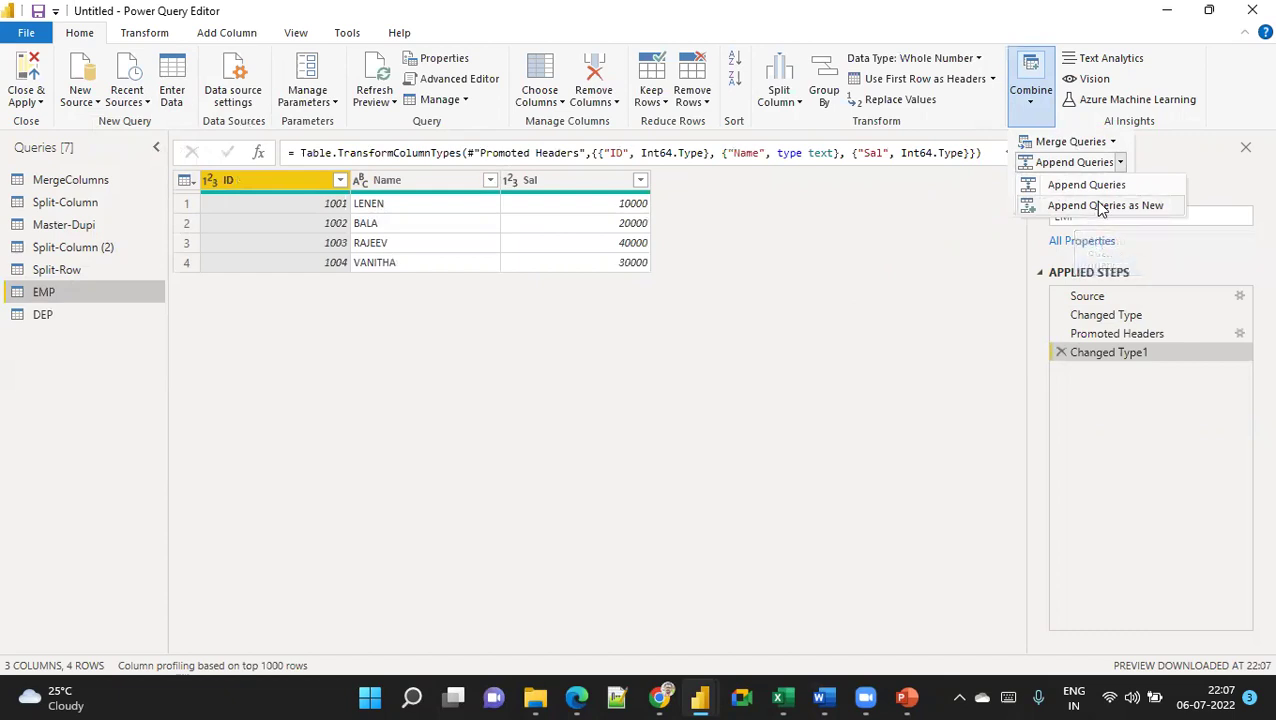
pyautogui.click(1100, 206)
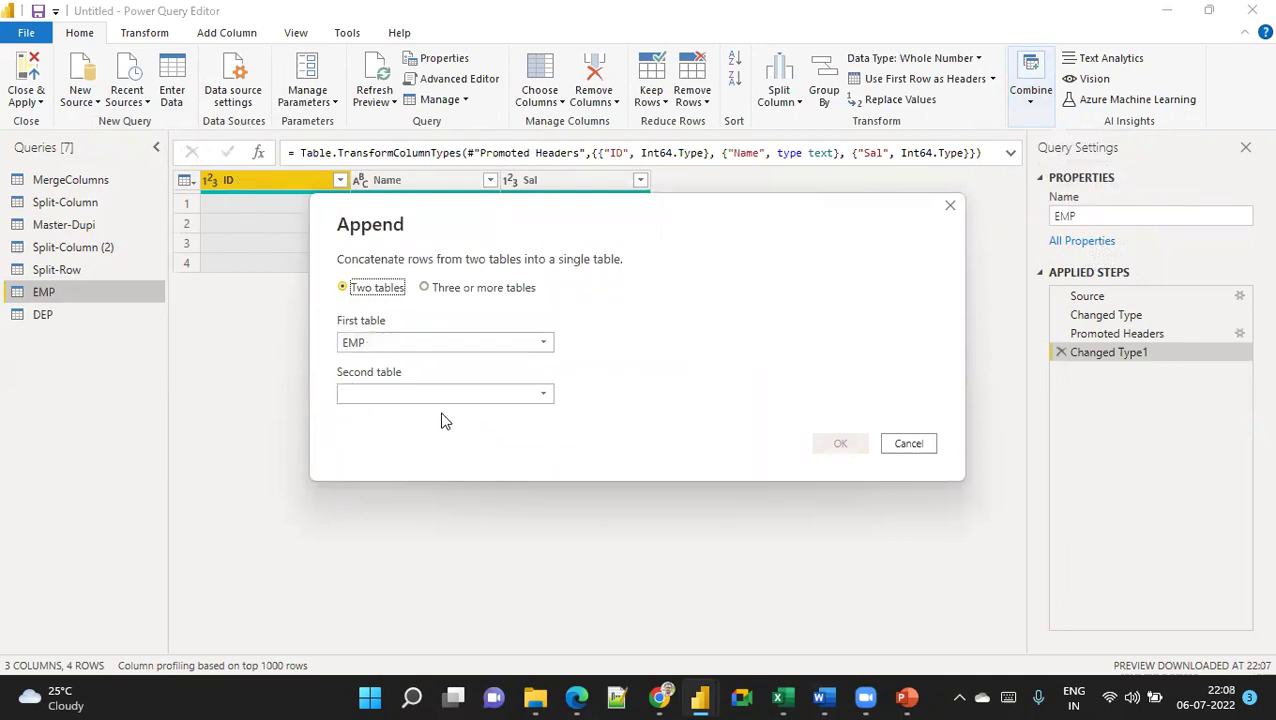
pyautogui.click(537, 394)
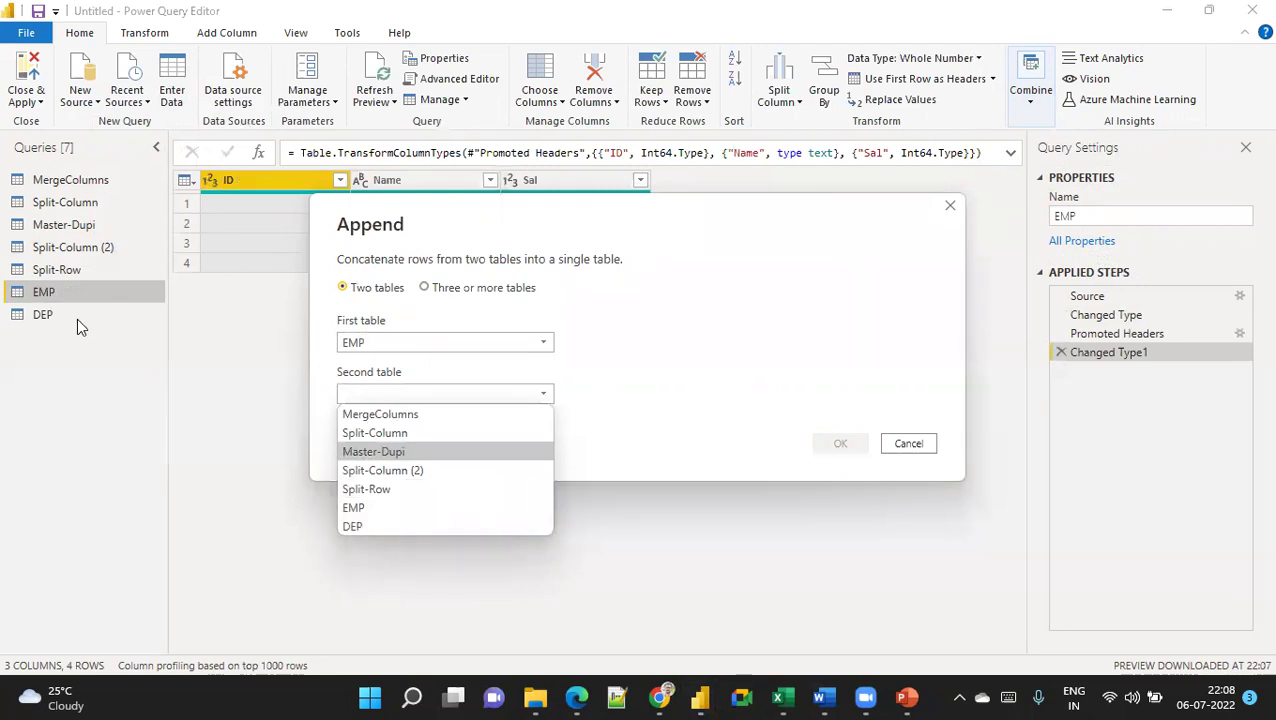
pyautogui.click(356, 527)
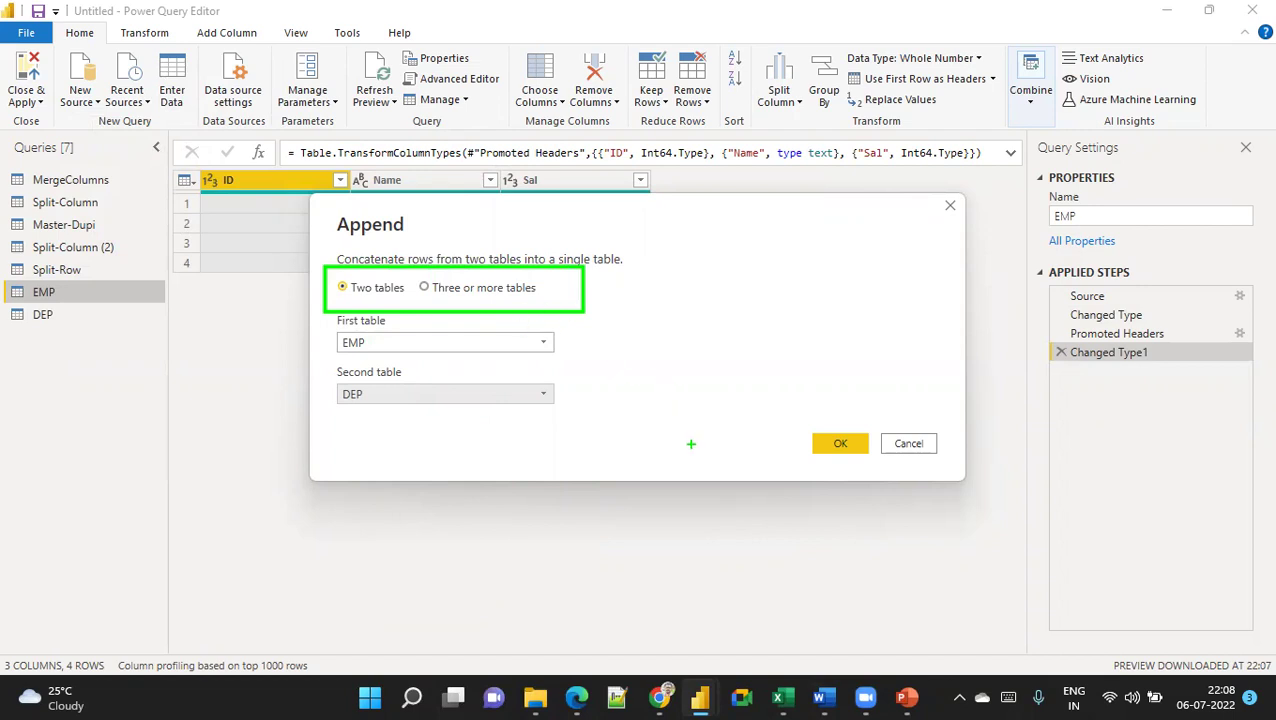
pyautogui.click(838, 445)
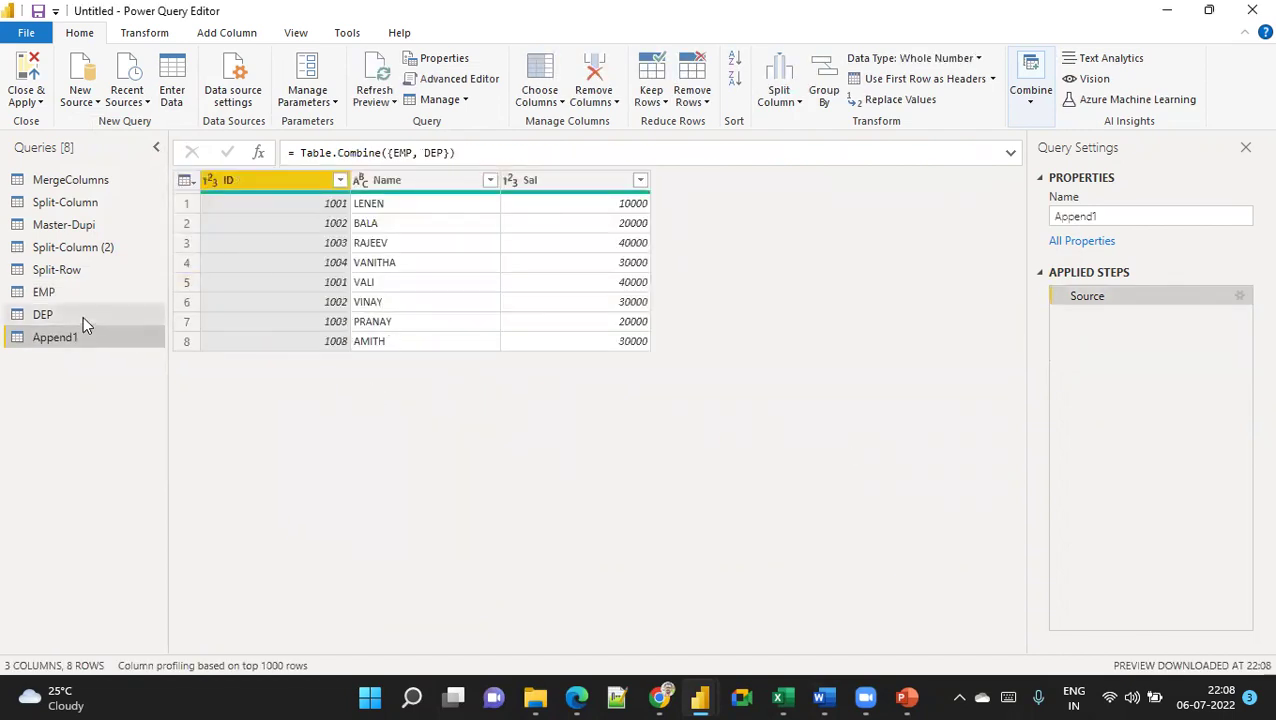
# - Compare the rows of the EMP and DEP queries with the combined rows in Append1
pyautogui.click(112, 292)
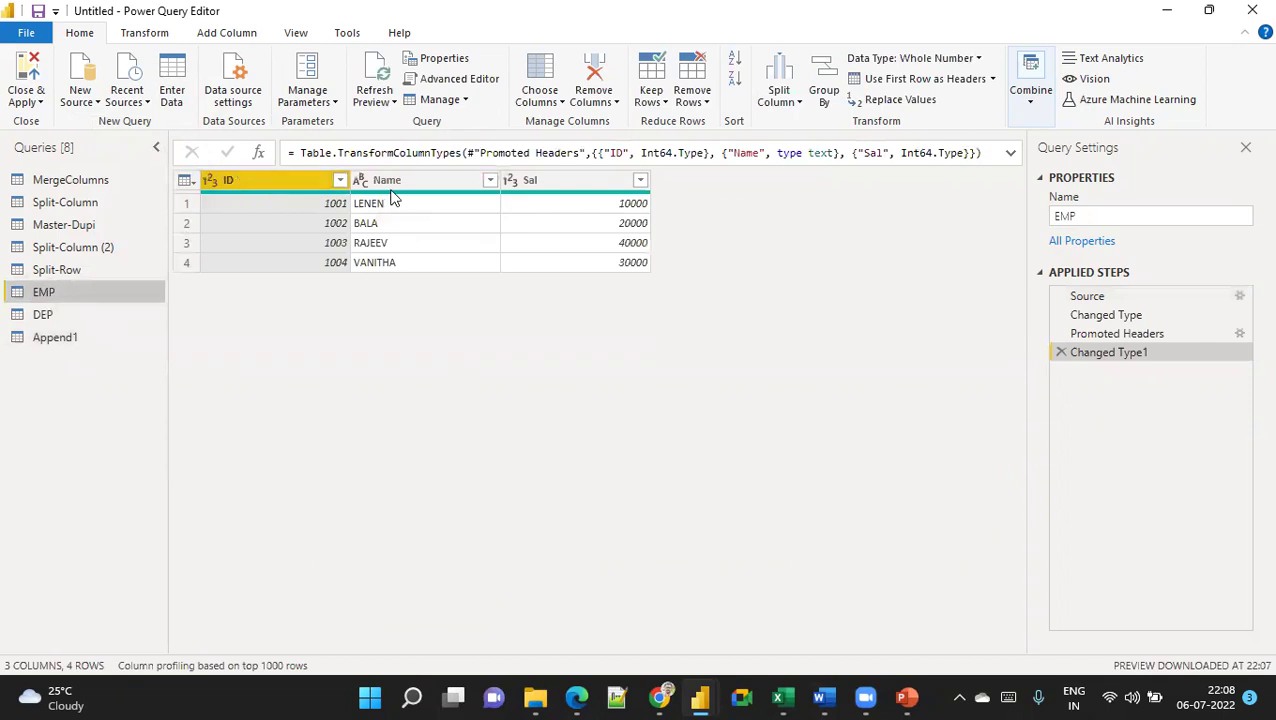
pyautogui.click(84, 337)
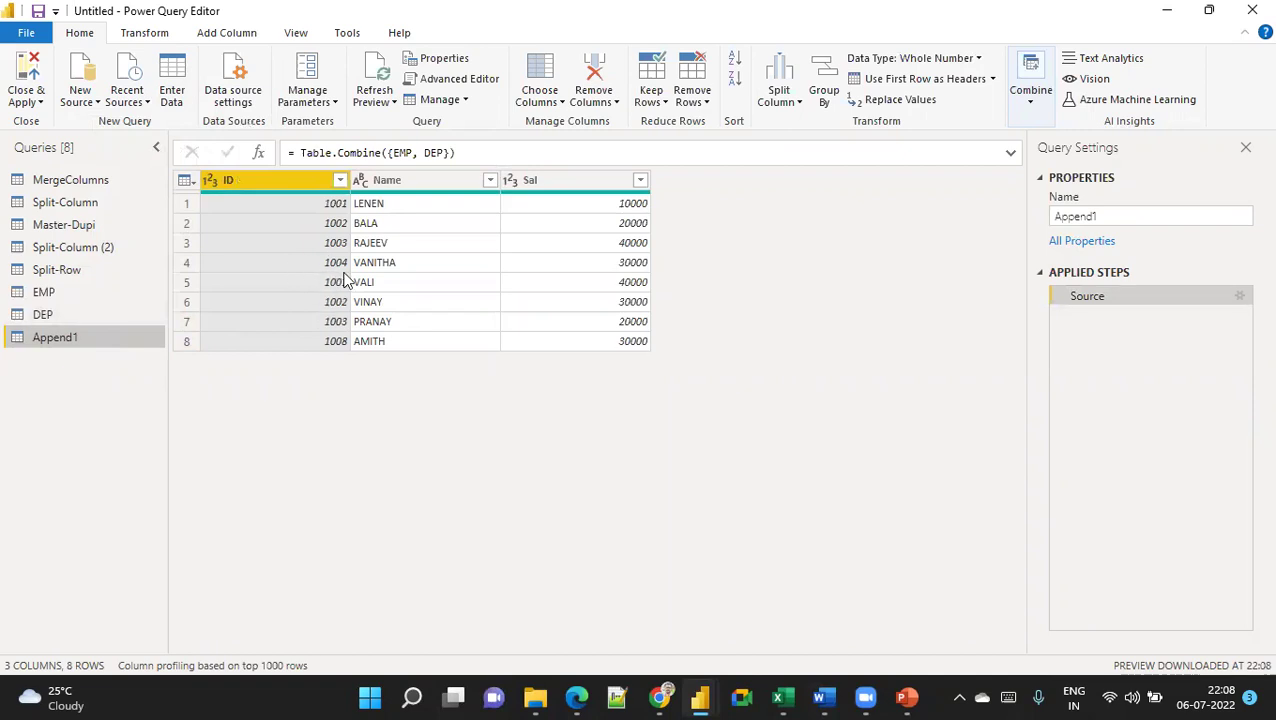
pyautogui.click(107, 314)
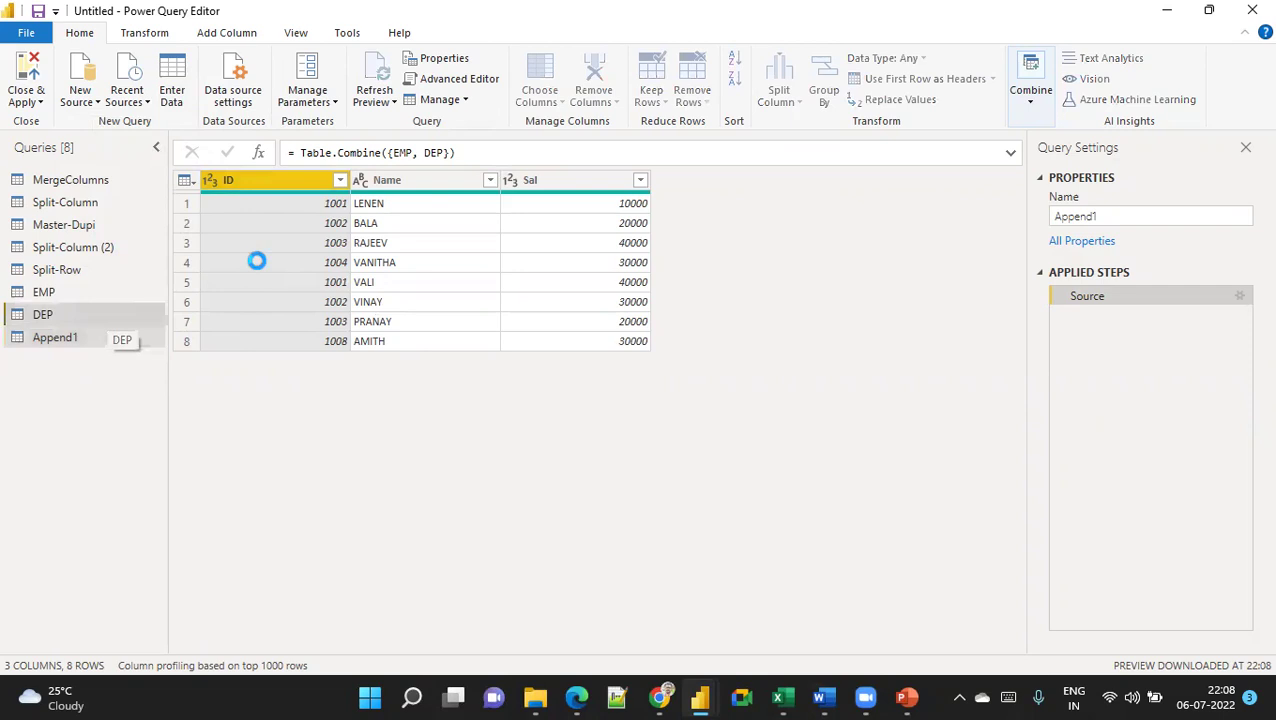
# - Create a table named Account from the copied ID, Name and Sal data, renaming the Sal column to Account
pyautogui.click(188, 95)
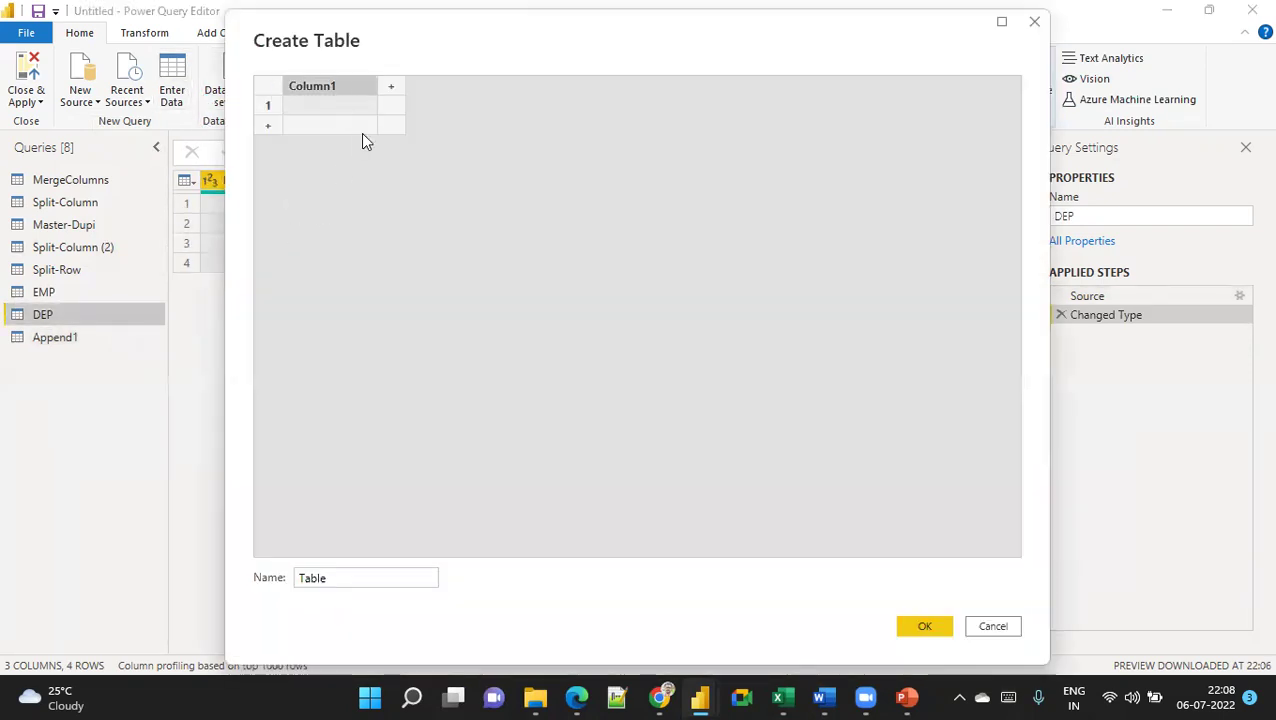
pyautogui.write('ID\tName\tSal 1001\tVALI\t40000 1002\tVINAY\t30000 1003\tPRANAY\t20000 1008\tAMITH\t30000')
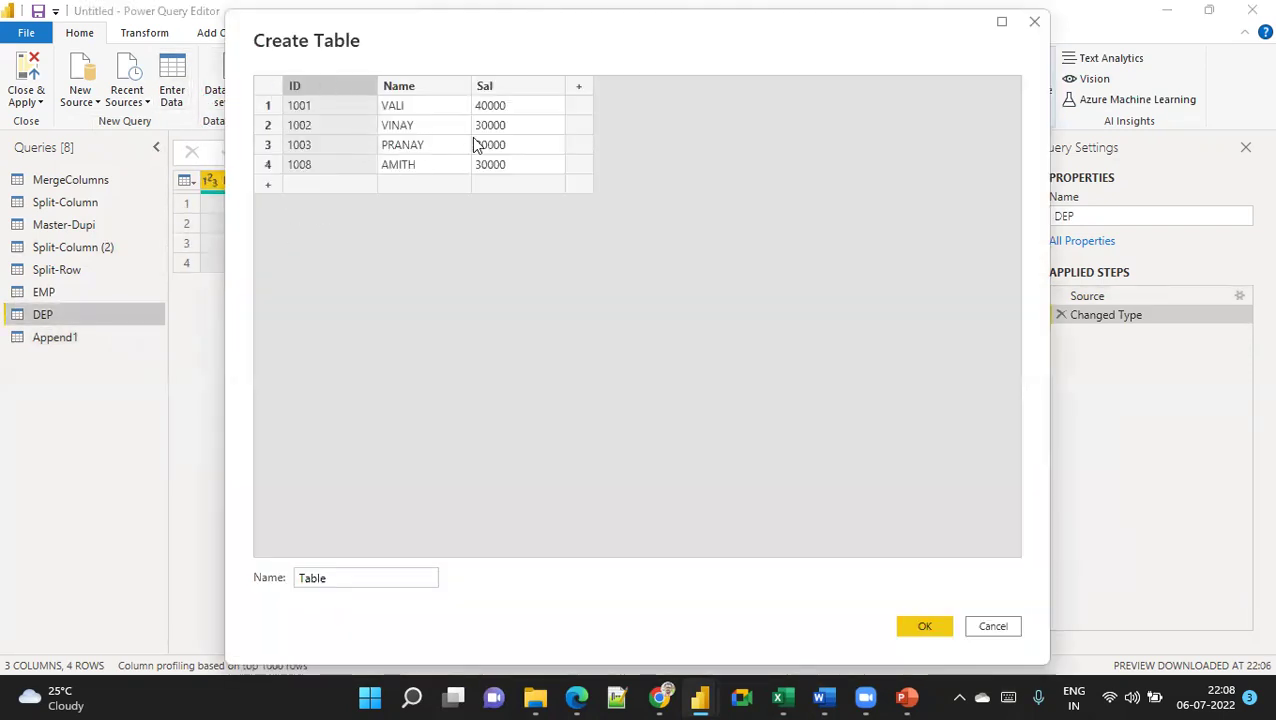
pyautogui.doubleClick(514, 93)
pyautogui.write('Account')
pyautogui.click(527, 101)
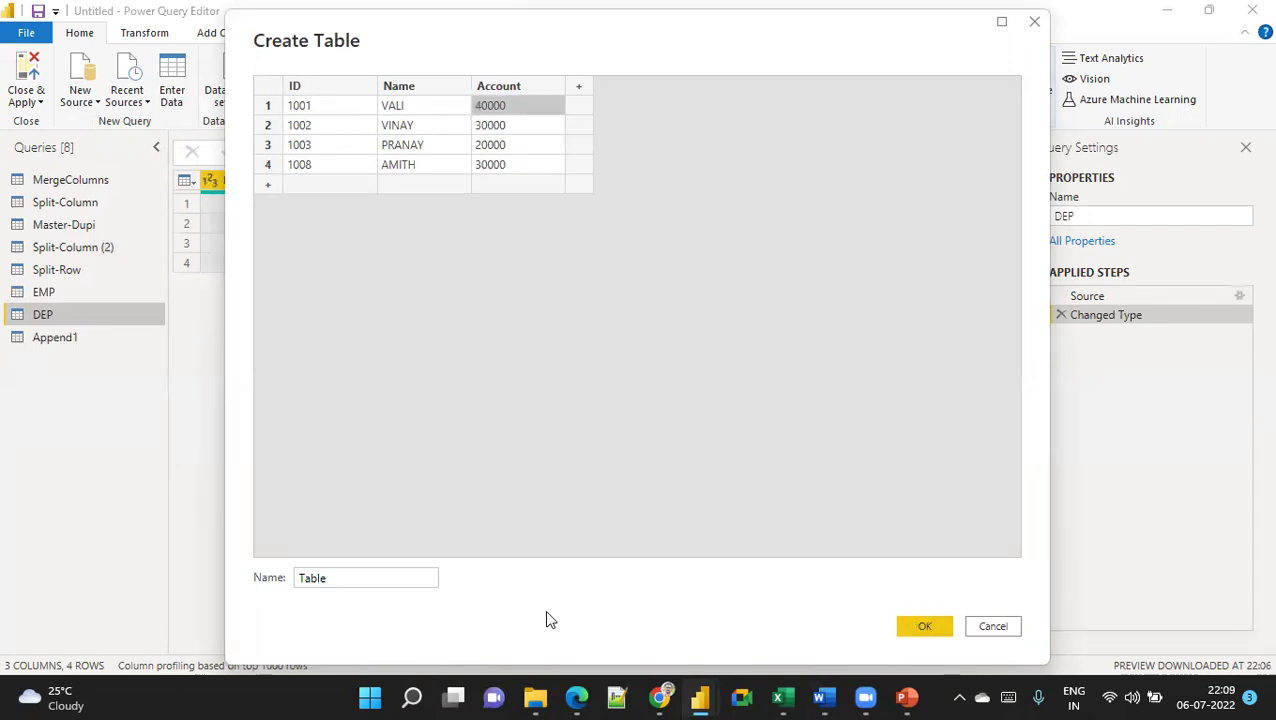
pyautogui.doubleClick(399, 575)
pyautogui.write('Account')
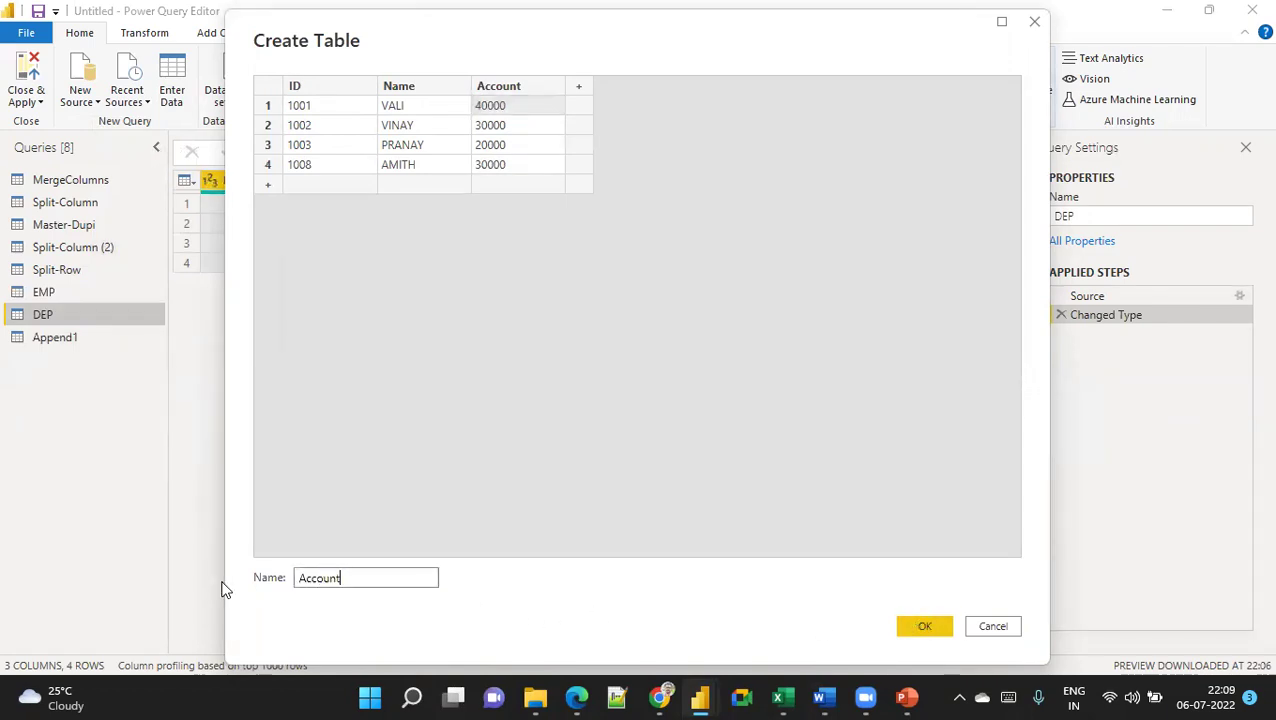
pyautogui.click(924, 630)
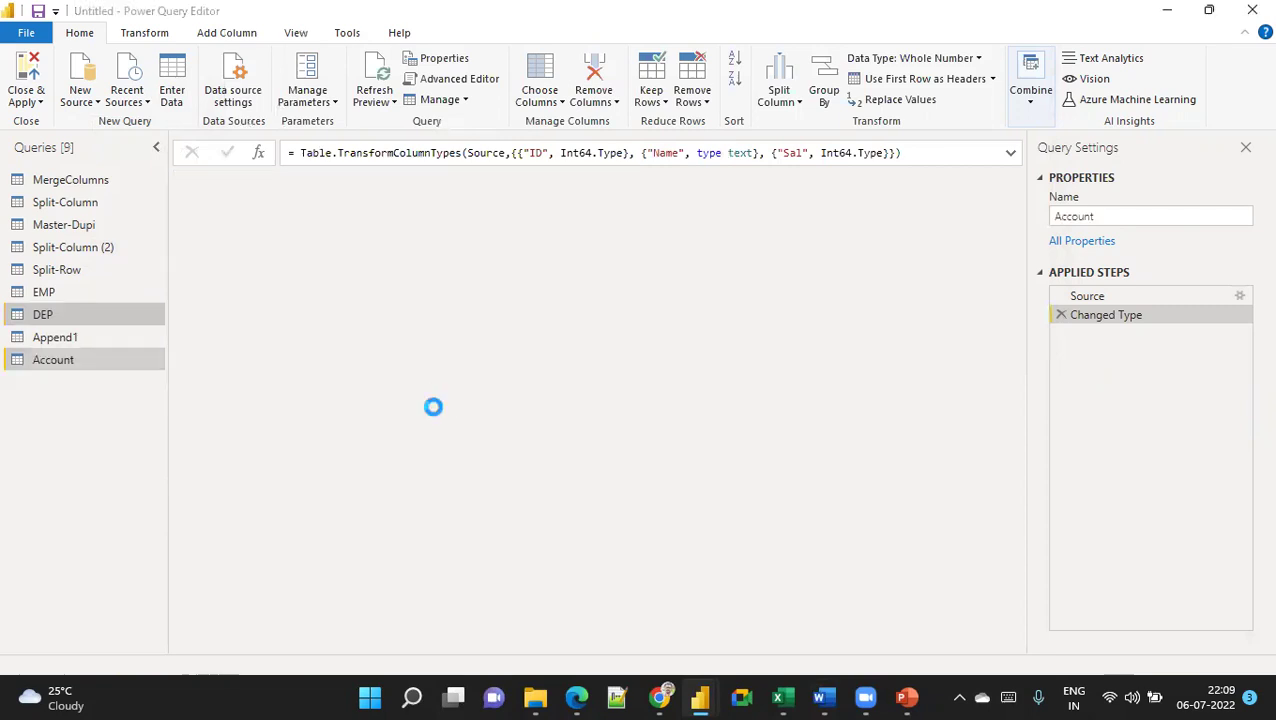
# - Compare the column headers of the EMP query with those of the Account query
pyautogui.click(77, 290)
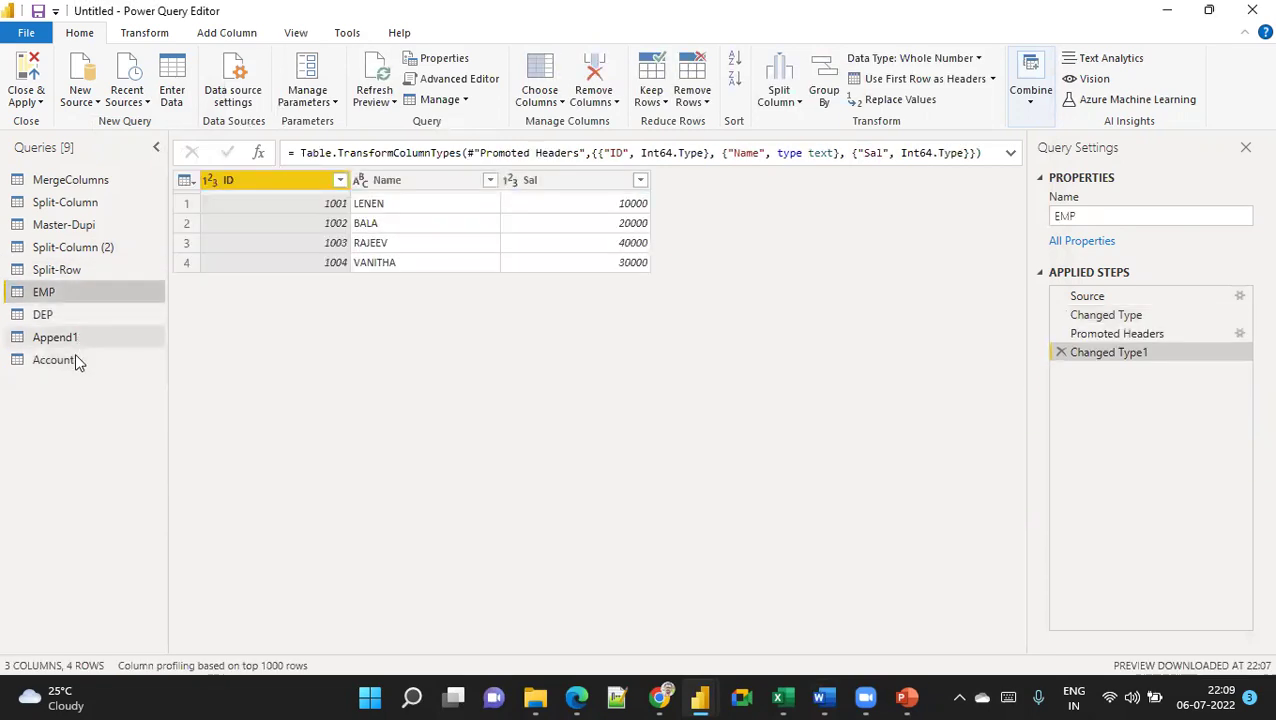
pyautogui.click(118, 360)
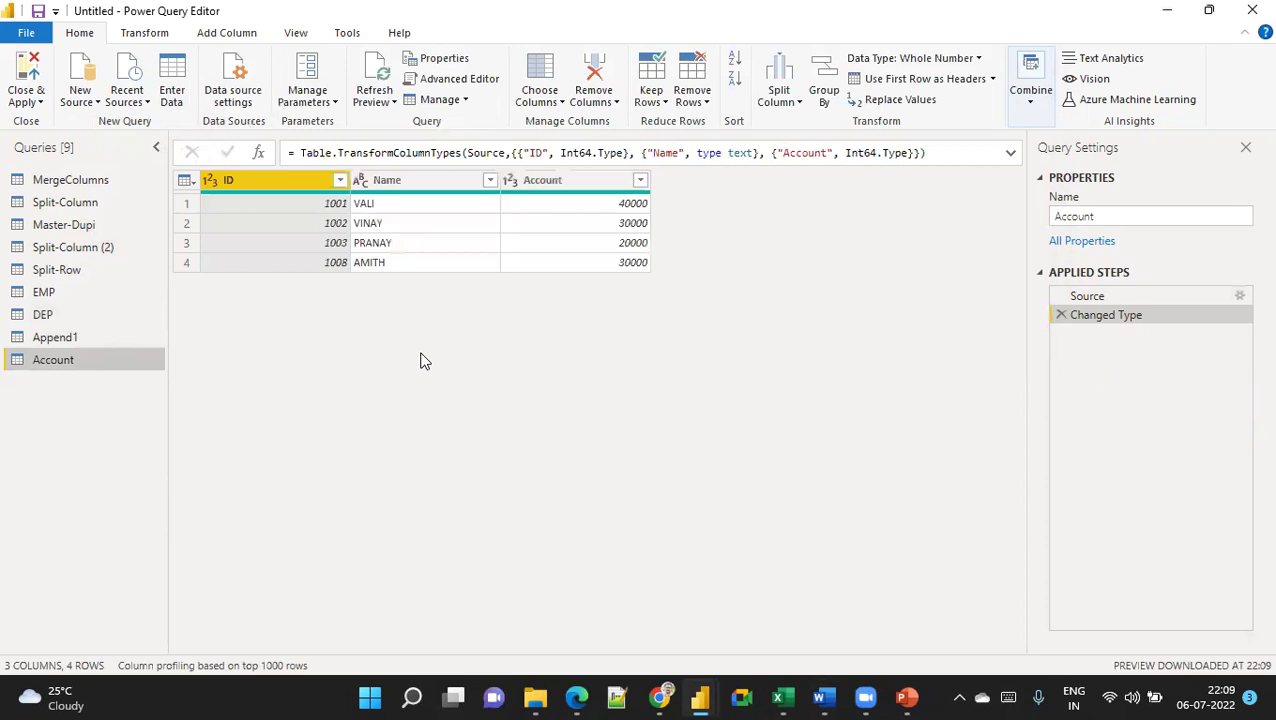
pyautogui.click(88, 314)
pyautogui.click(92, 290)
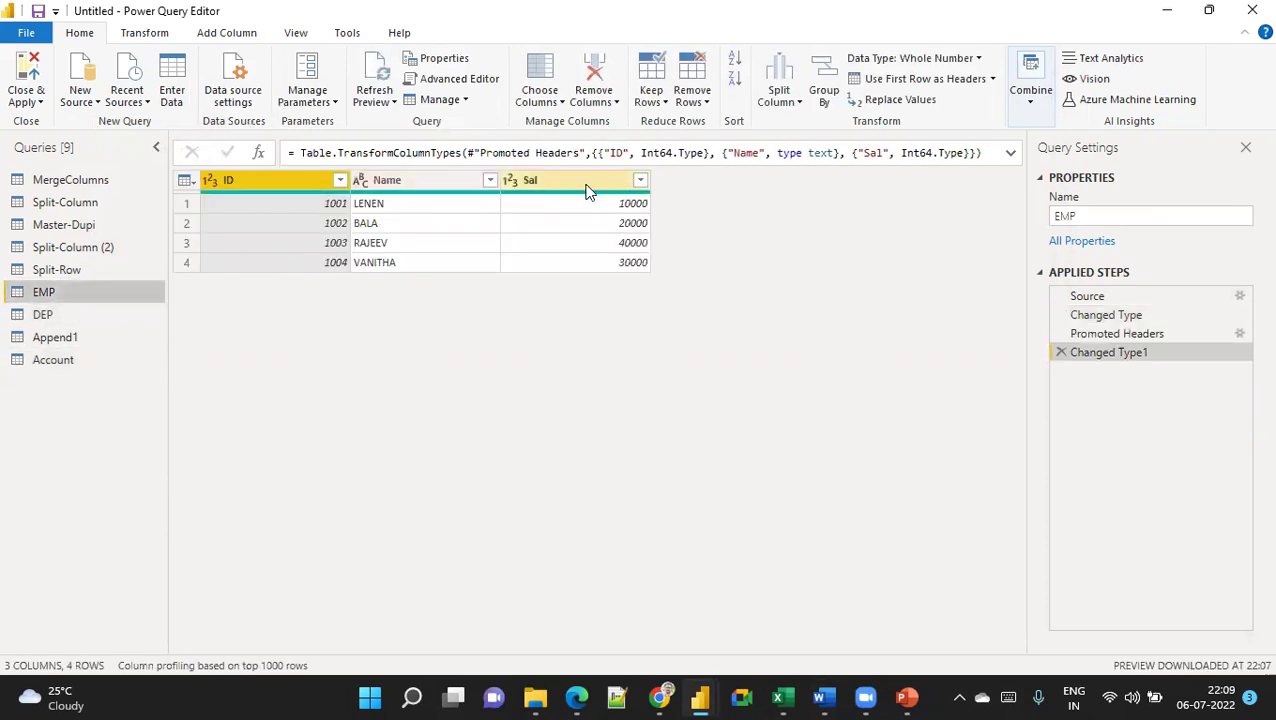
pyautogui.click(55, 360)
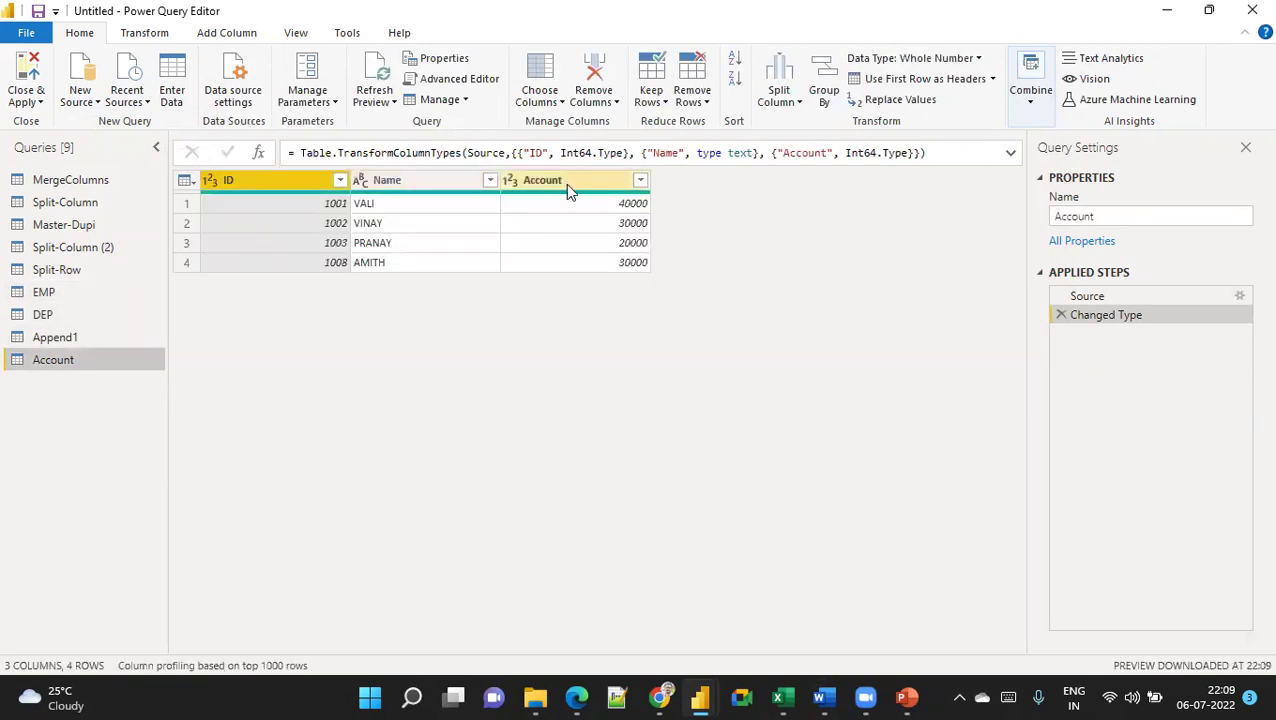
# - Append EMP and Account as a new query, with EMP as the first table and Account as the second
pyautogui.click(94, 293)
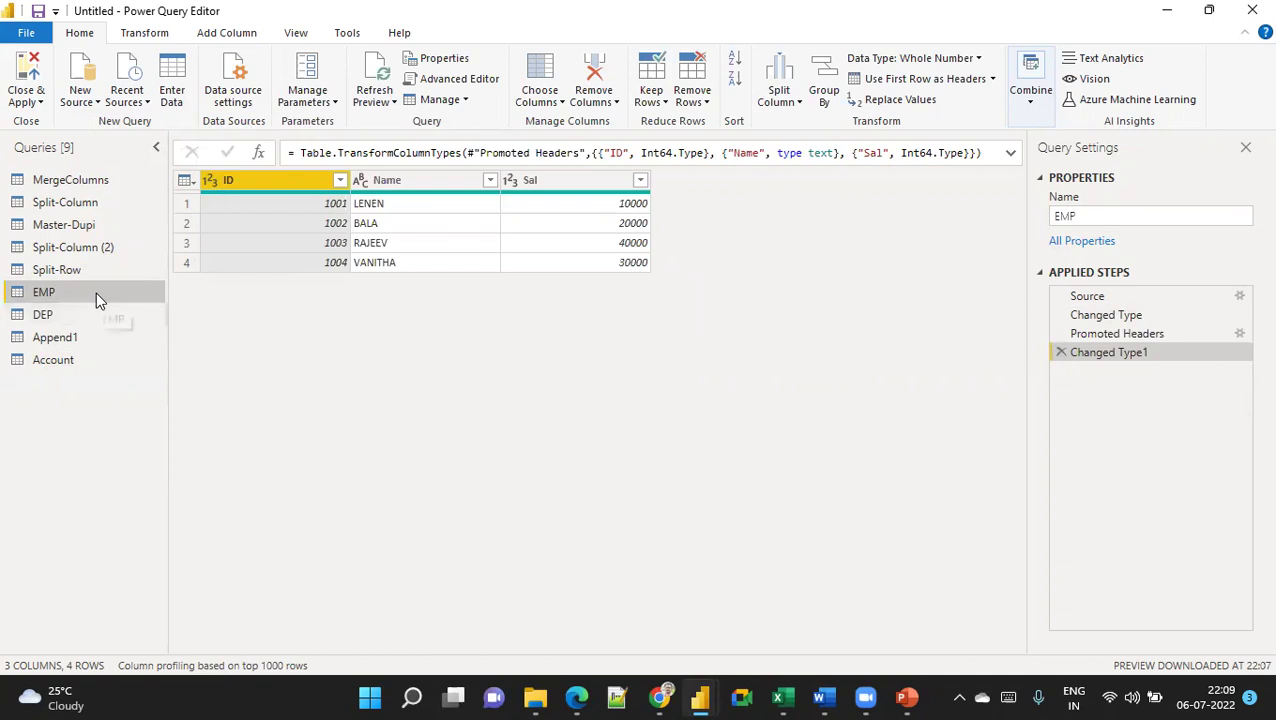
pyautogui.click(1030, 108)
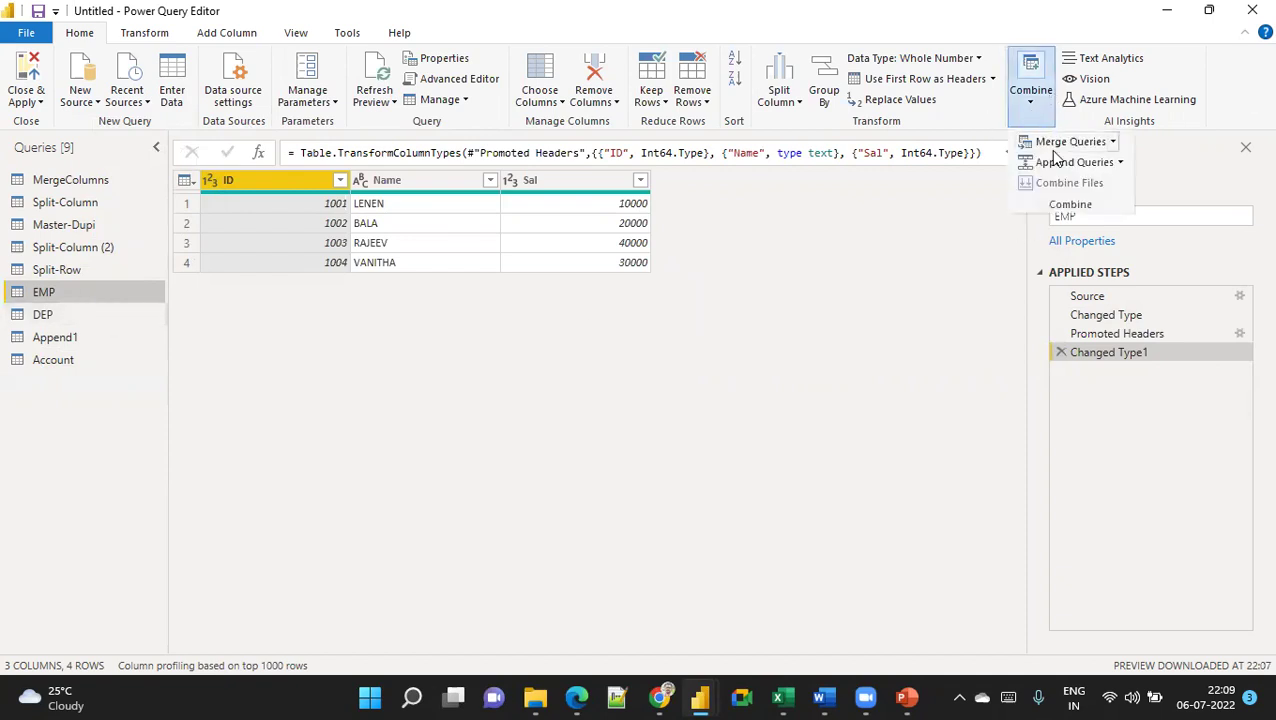
pyautogui.click(1119, 162)
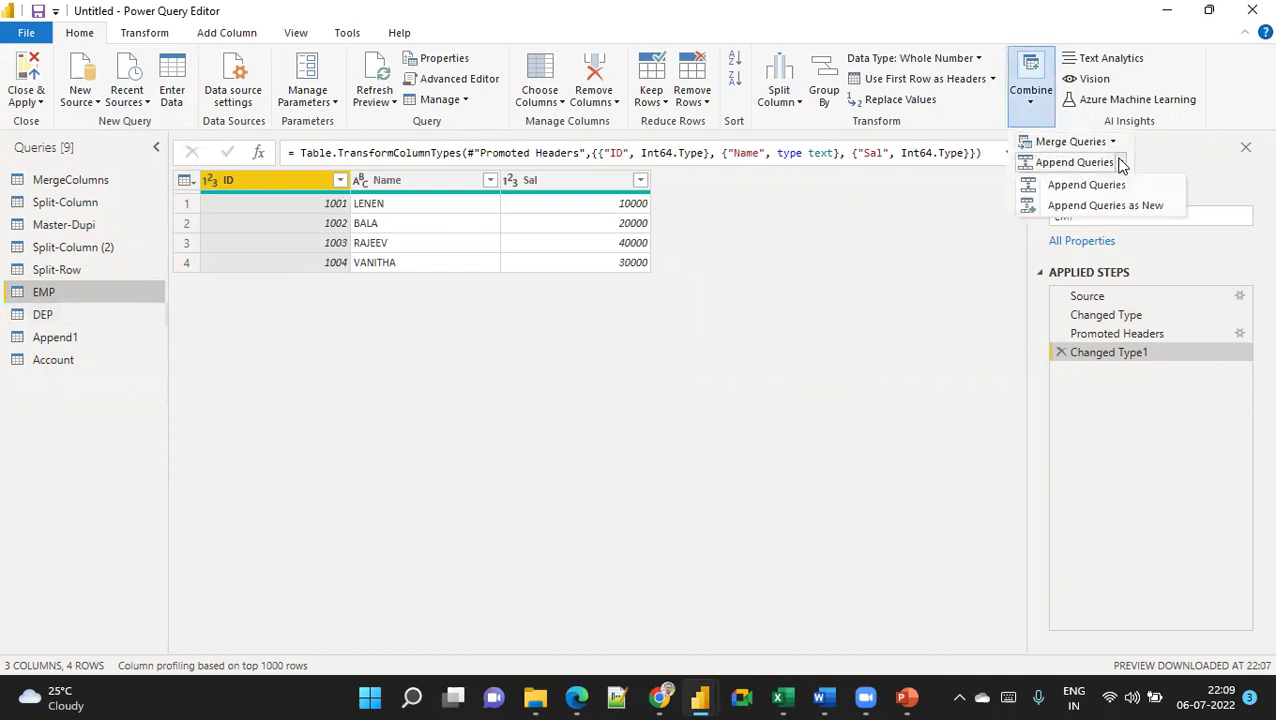
pyautogui.click(1097, 205)
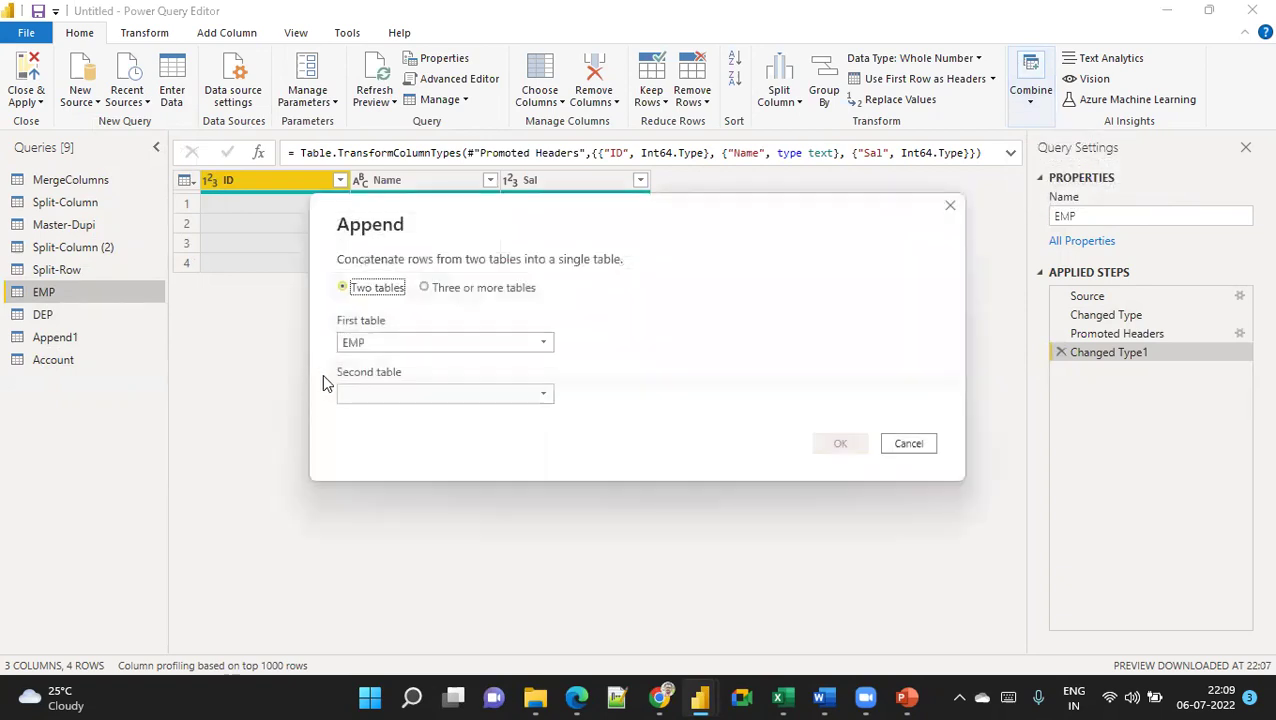
pyautogui.click(453, 396)
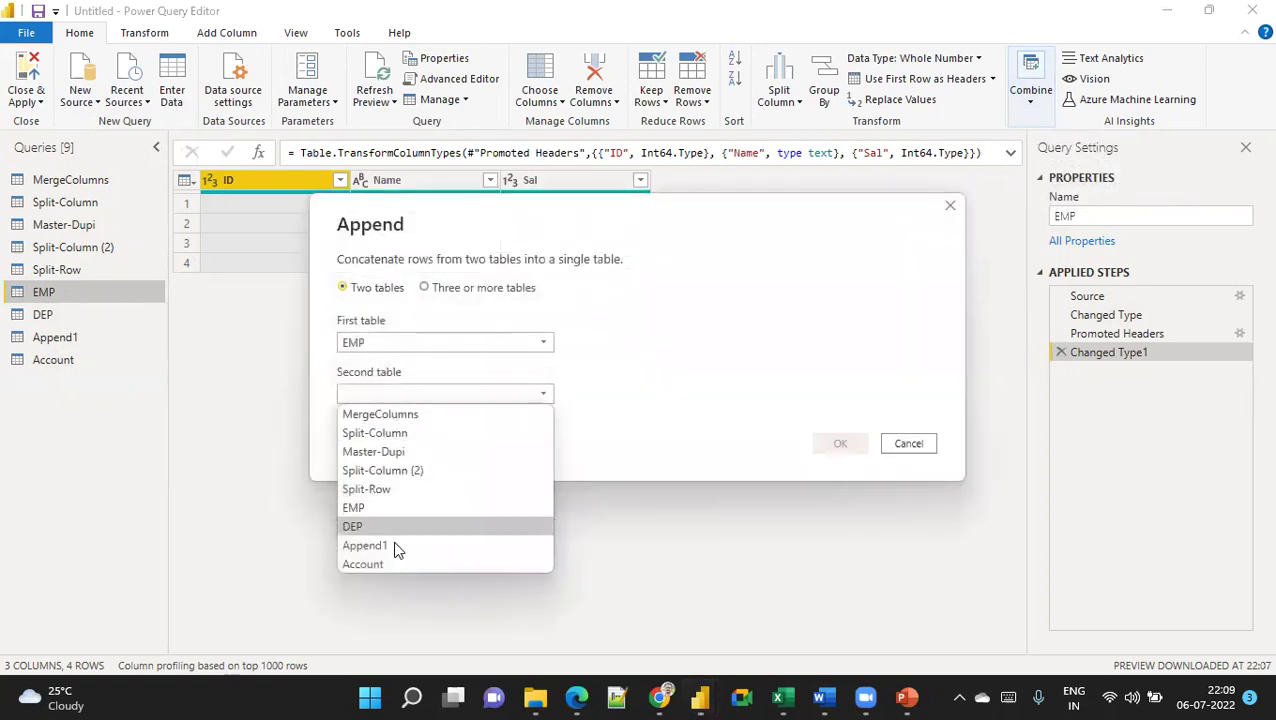
pyautogui.click(386, 563)
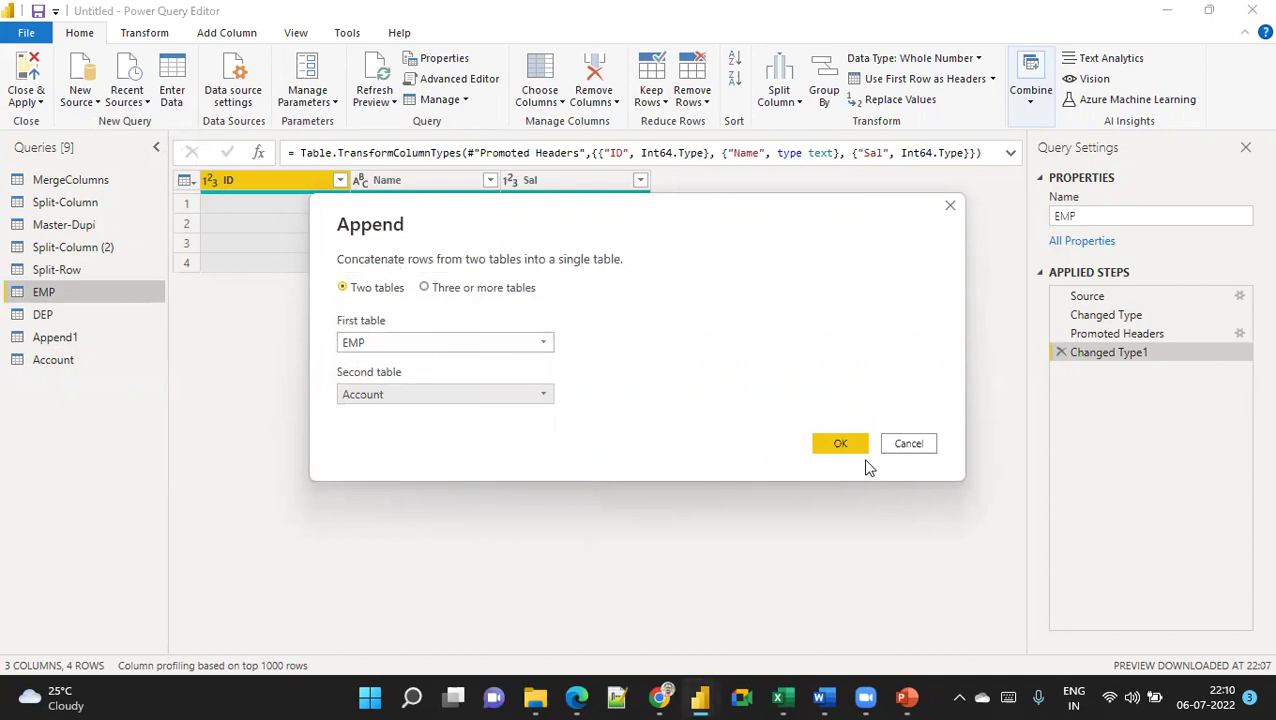
pyautogui.click(838, 444)
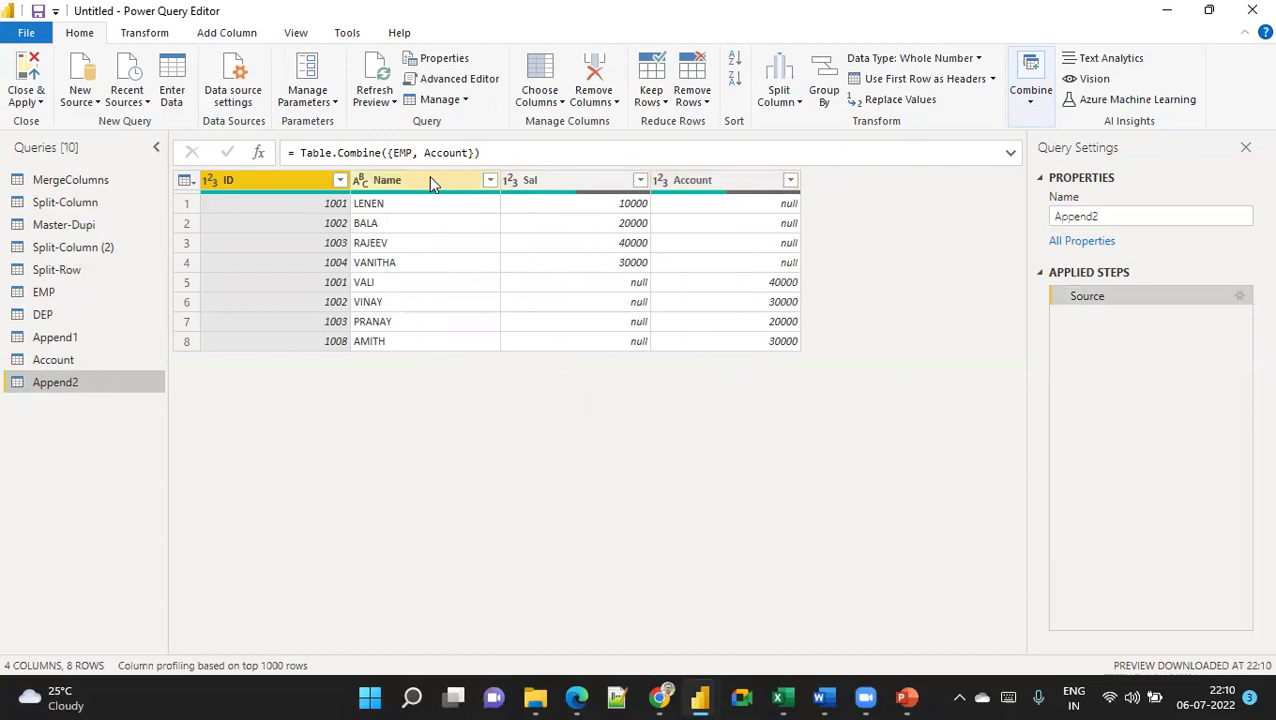
# - Compare the EMP query's columns with the columns of the Append2 query
pyautogui.click(105, 293)
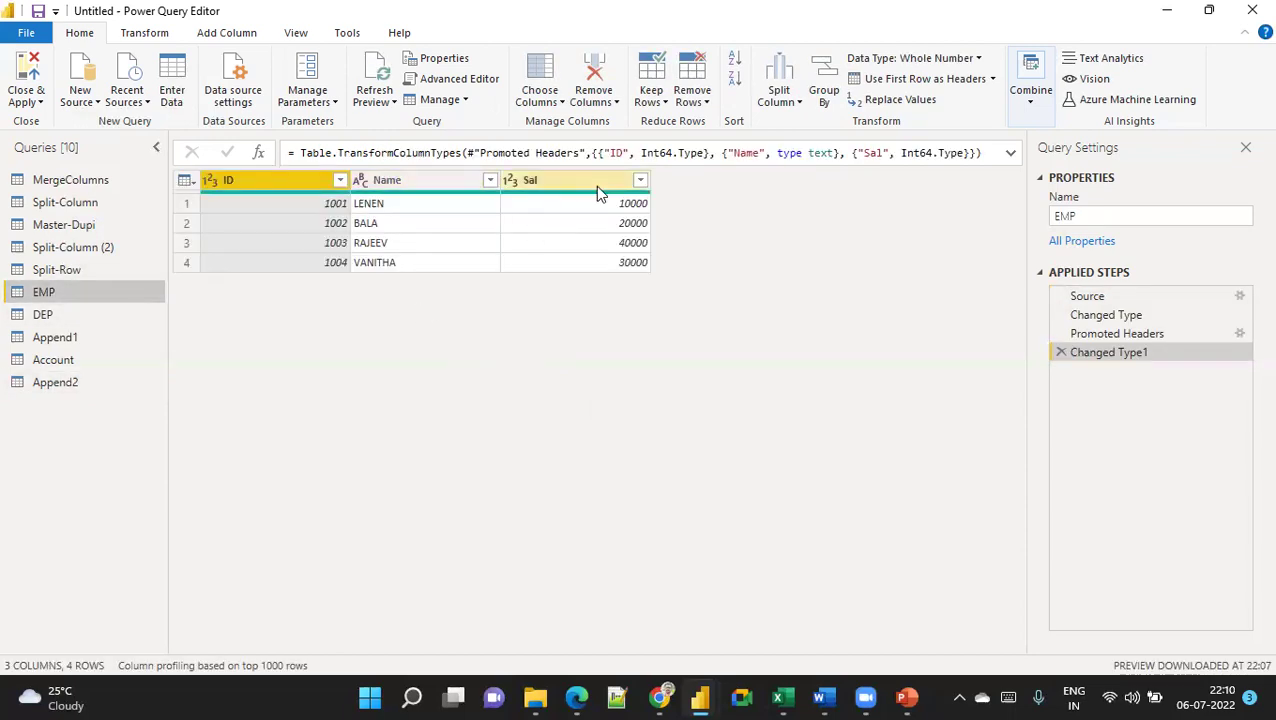
pyautogui.click(98, 376)
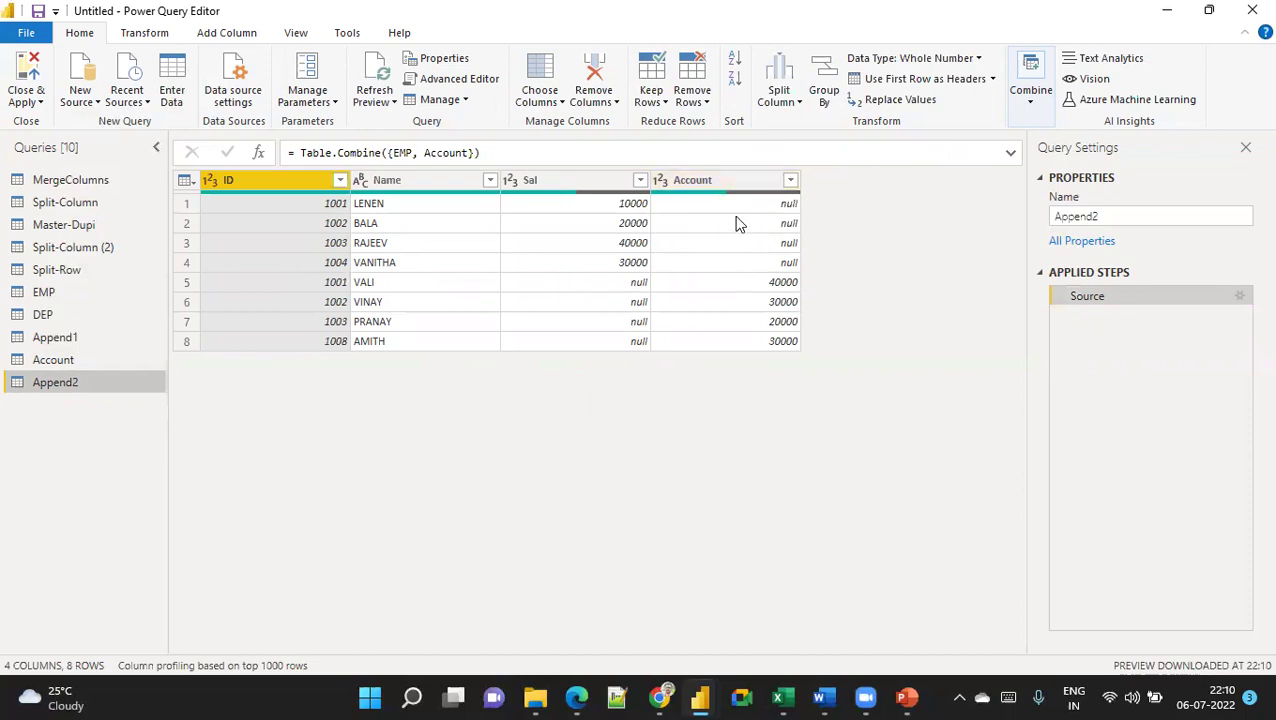
pyautogui.moveTo(711, 192)
pyautogui.mouseDown()
pyautogui.moveTo(729, 251)
pyautogui.moveTo(879, 272)
pyautogui.mouseUp()
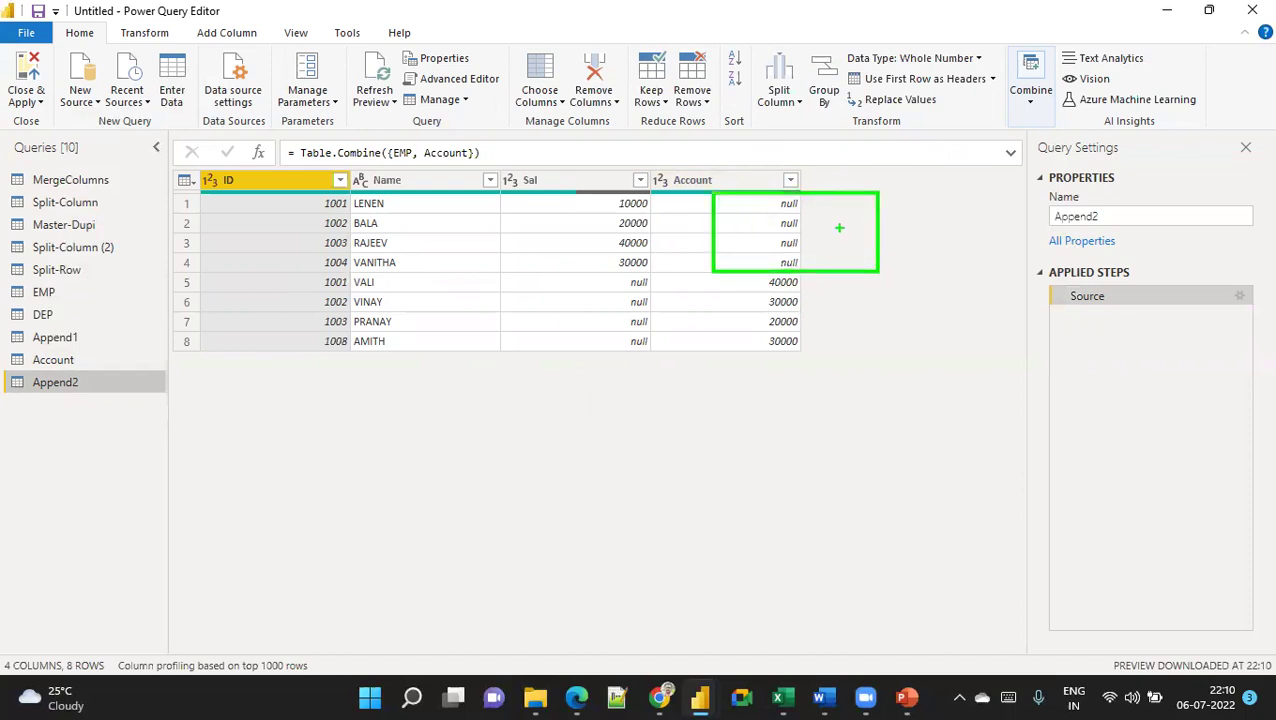
pyautogui.moveTo(821, 214)
pyautogui.mouseDown()
pyautogui.moveTo(862, 181)
pyautogui.moveTo(798, 207)
pyautogui.mouseUp()
pyautogui.hotkey('ctrl', 'z')
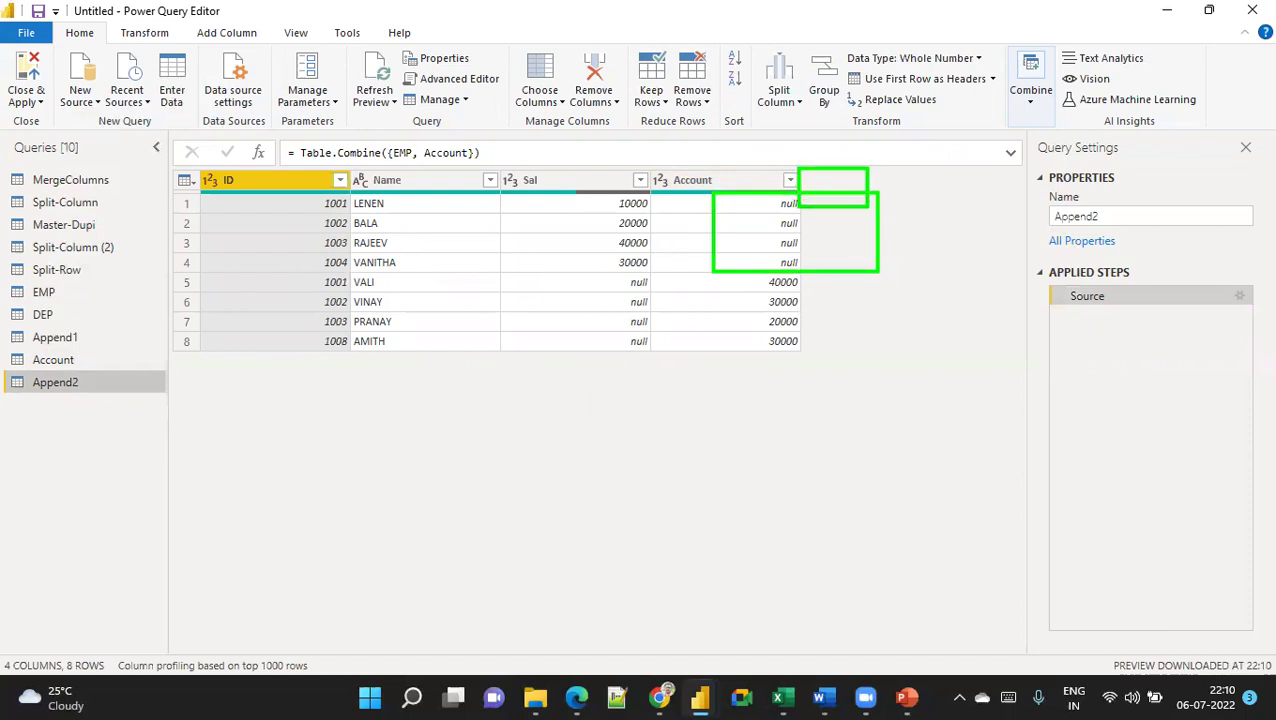
pyautogui.hotkey('ctrl', 'z')
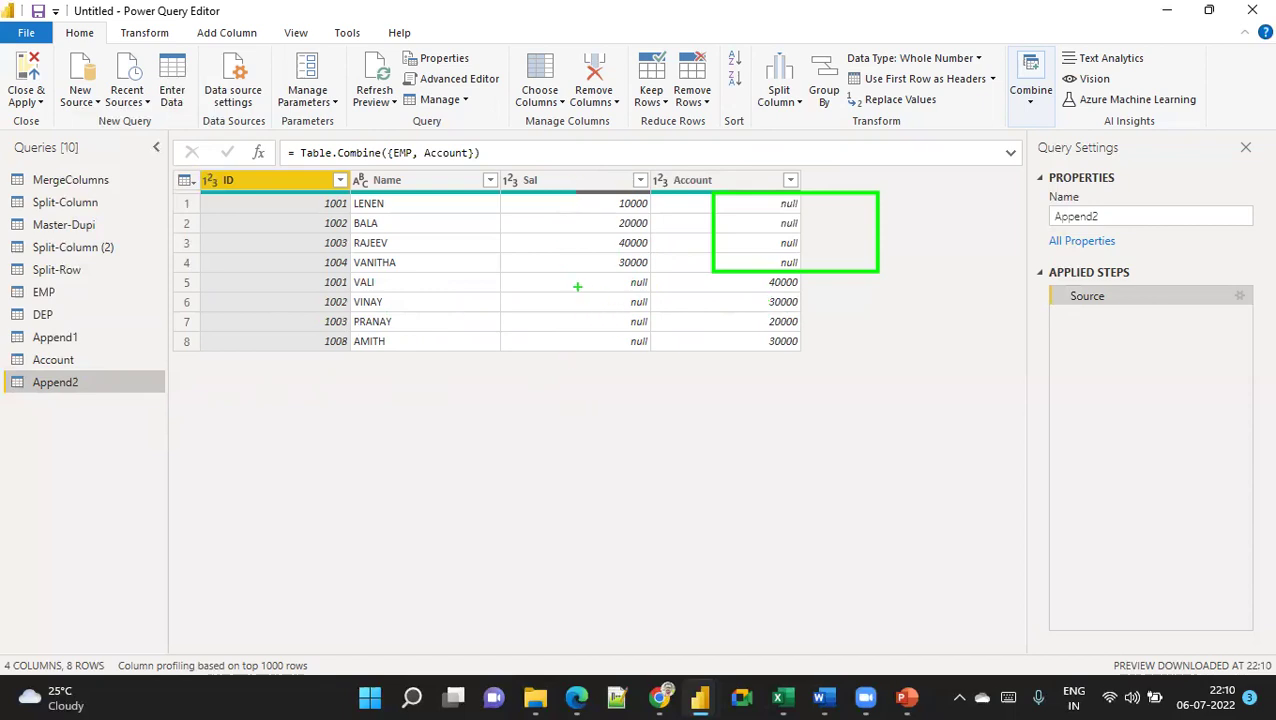
# - Examine the Sal values of the Account rows in Append2, and review the Append1, EMP, DEP and Account queries
pyautogui.moveTo(544, 272)
pyautogui.mouseDown()
pyautogui.moveTo(558, 358)
pyautogui.moveTo(707, 364)
pyautogui.mouseUp()
pyautogui.moveTo(592, 366); pyautogui.dragTo(470, 476)
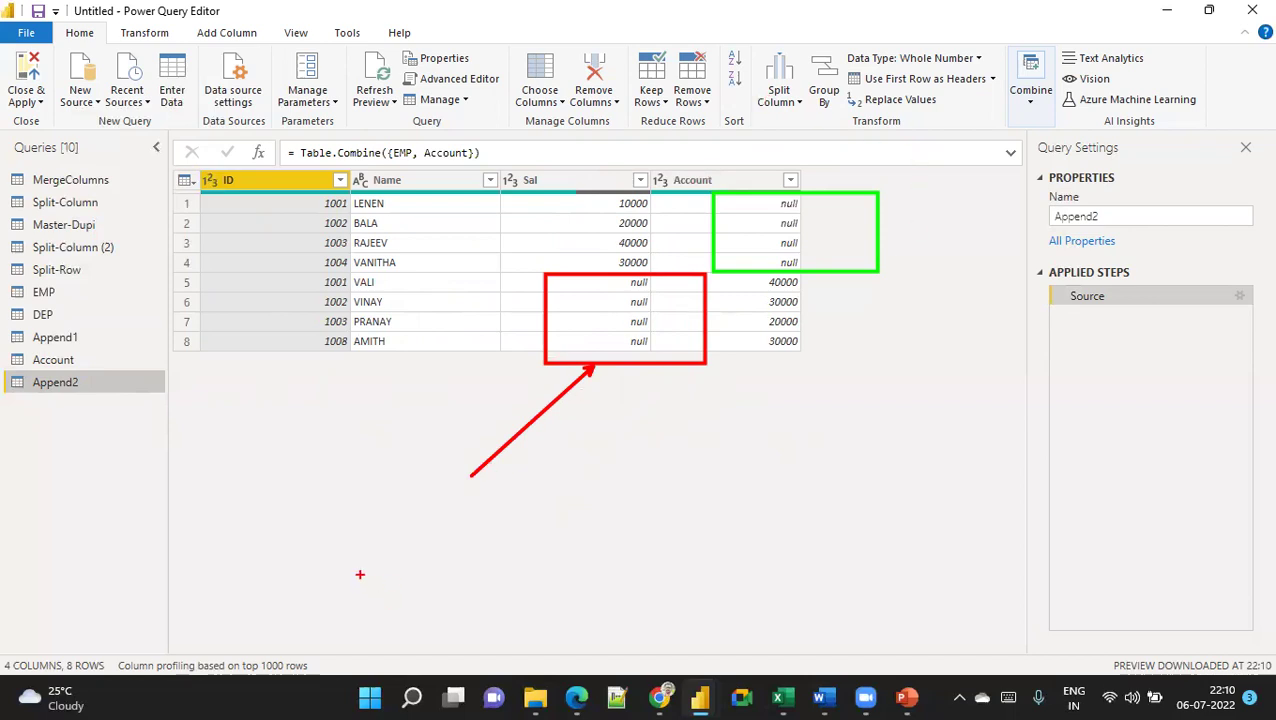
pyautogui.press('Escape')
pyautogui.click(106, 338)
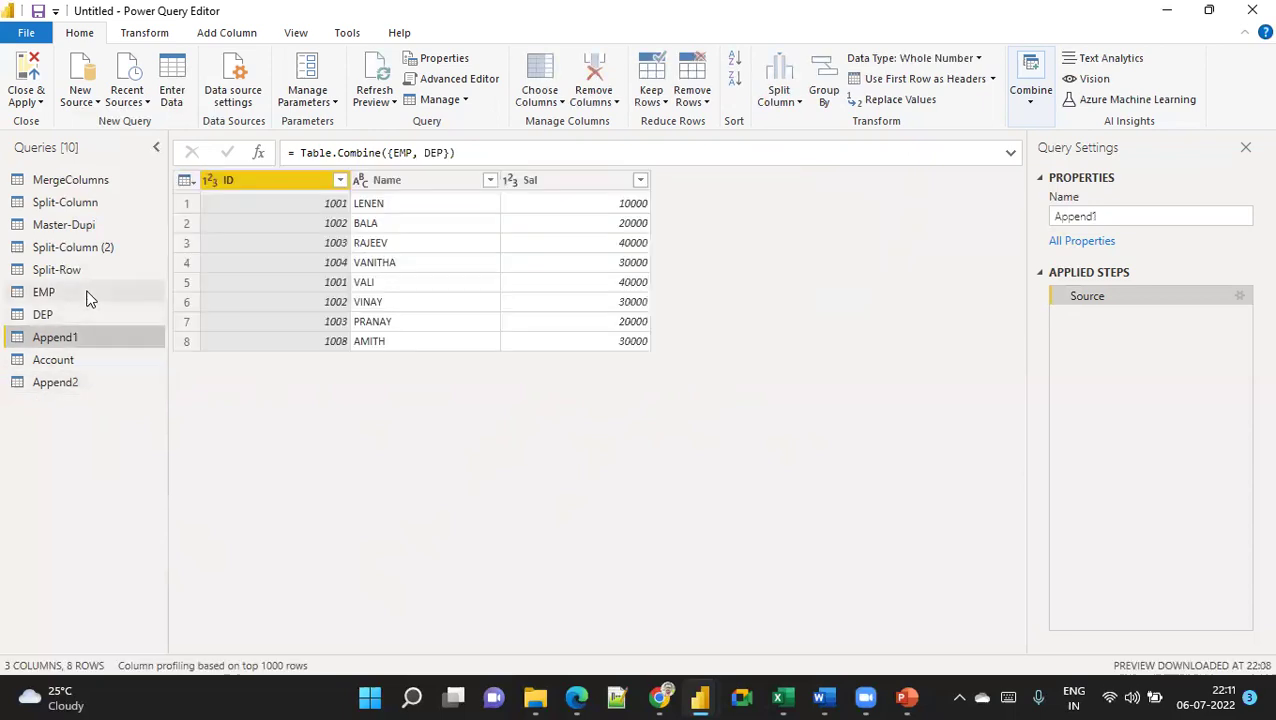
pyautogui.click(87, 293)
pyautogui.click(83, 316)
pyautogui.click(79, 360)
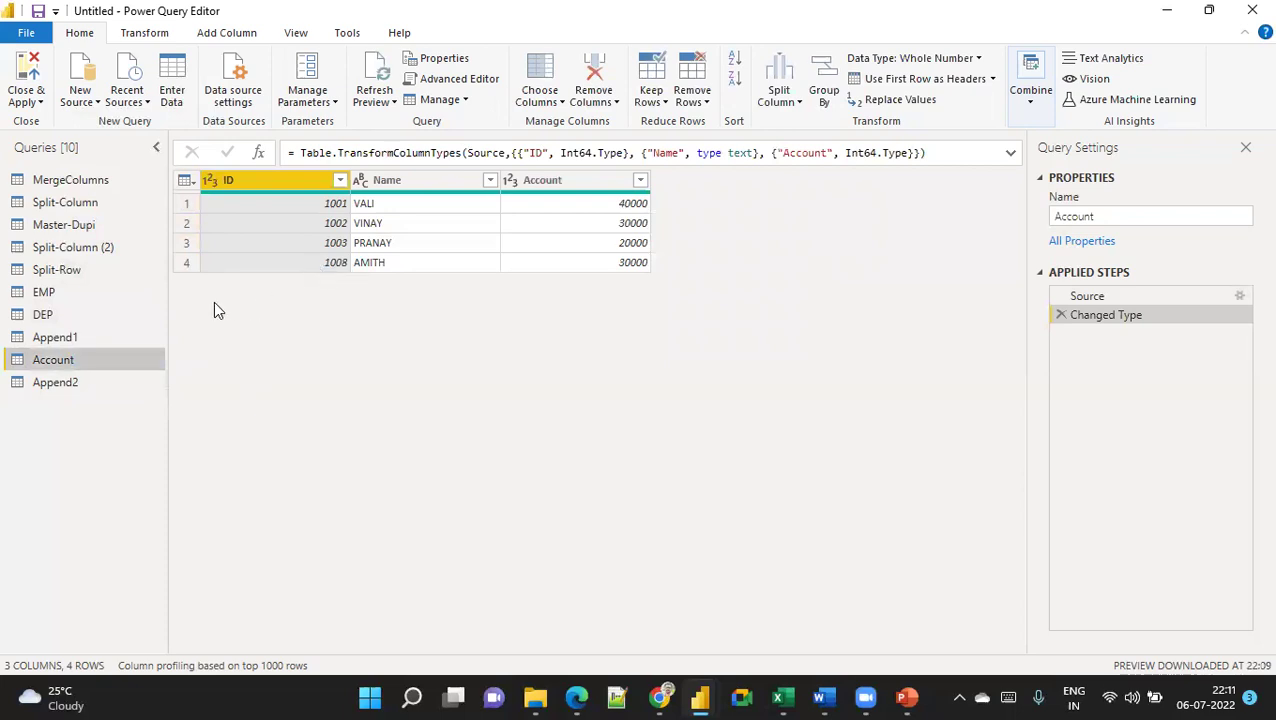
# - Set up an append into the existing EMP query for three or more tables, adding DEP and Account to the tables to append
pyautogui.click(90, 291)
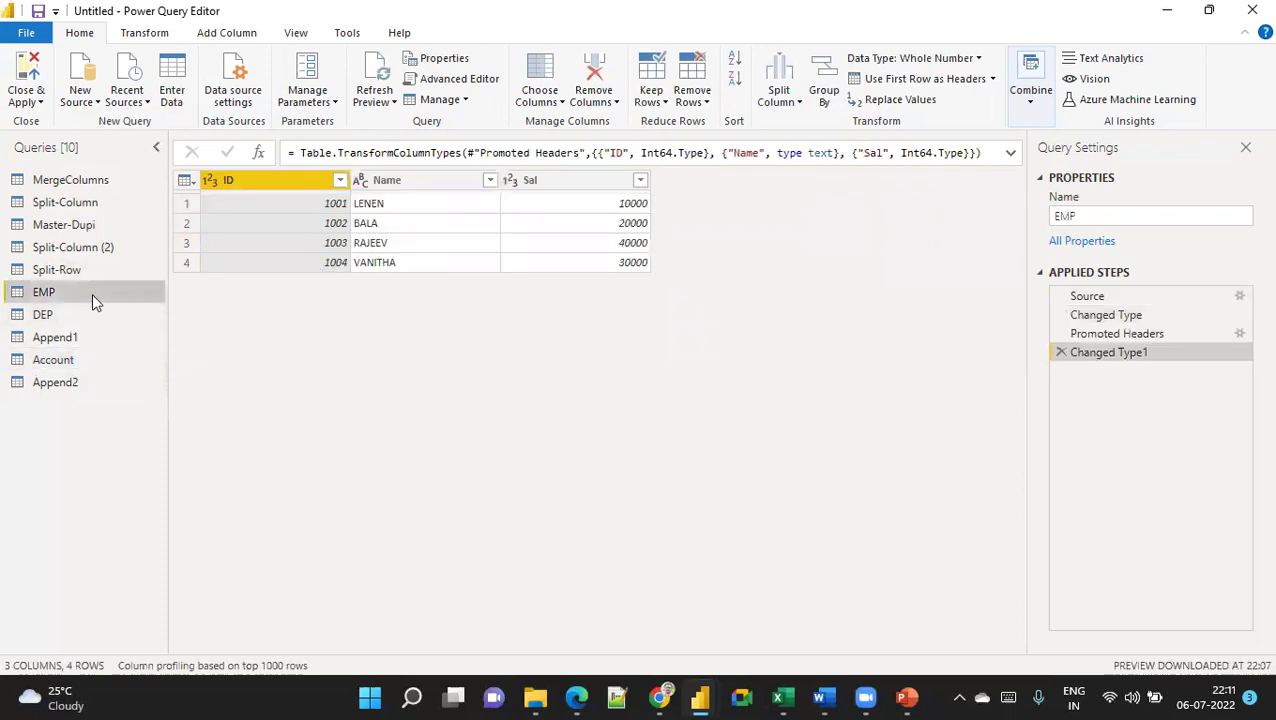
pyautogui.click(1025, 108)
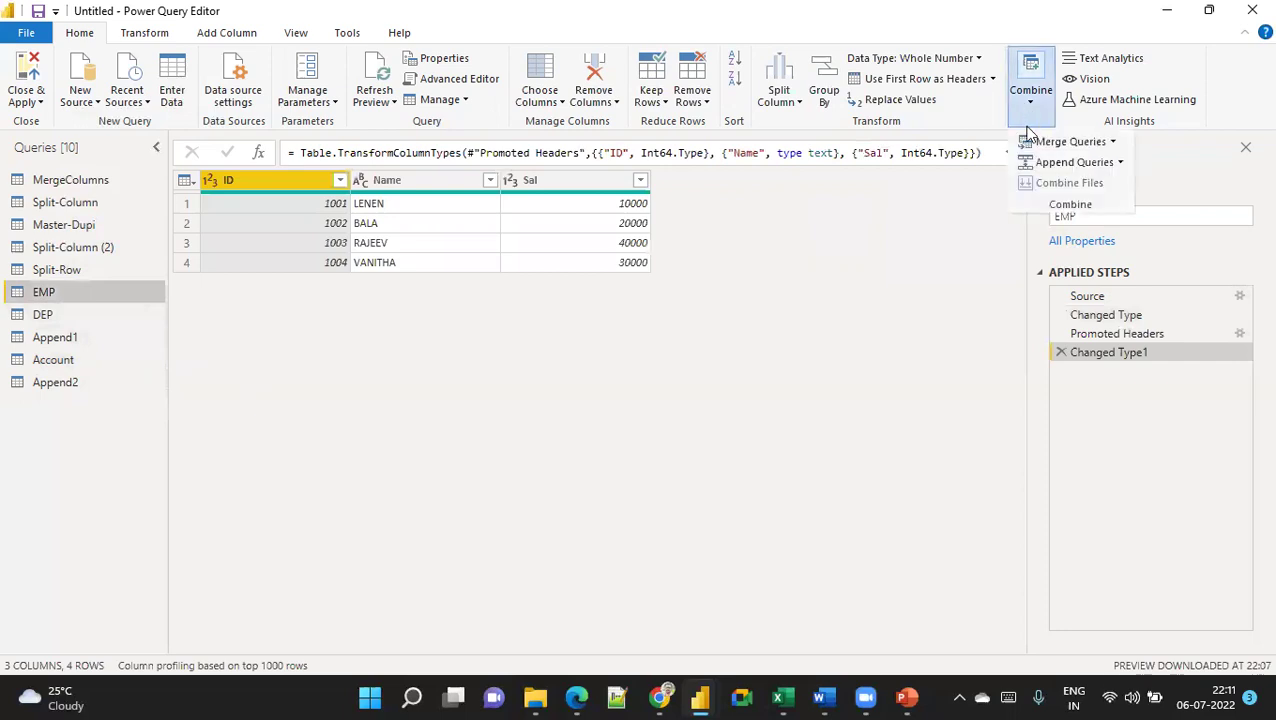
pyautogui.click(1120, 162)
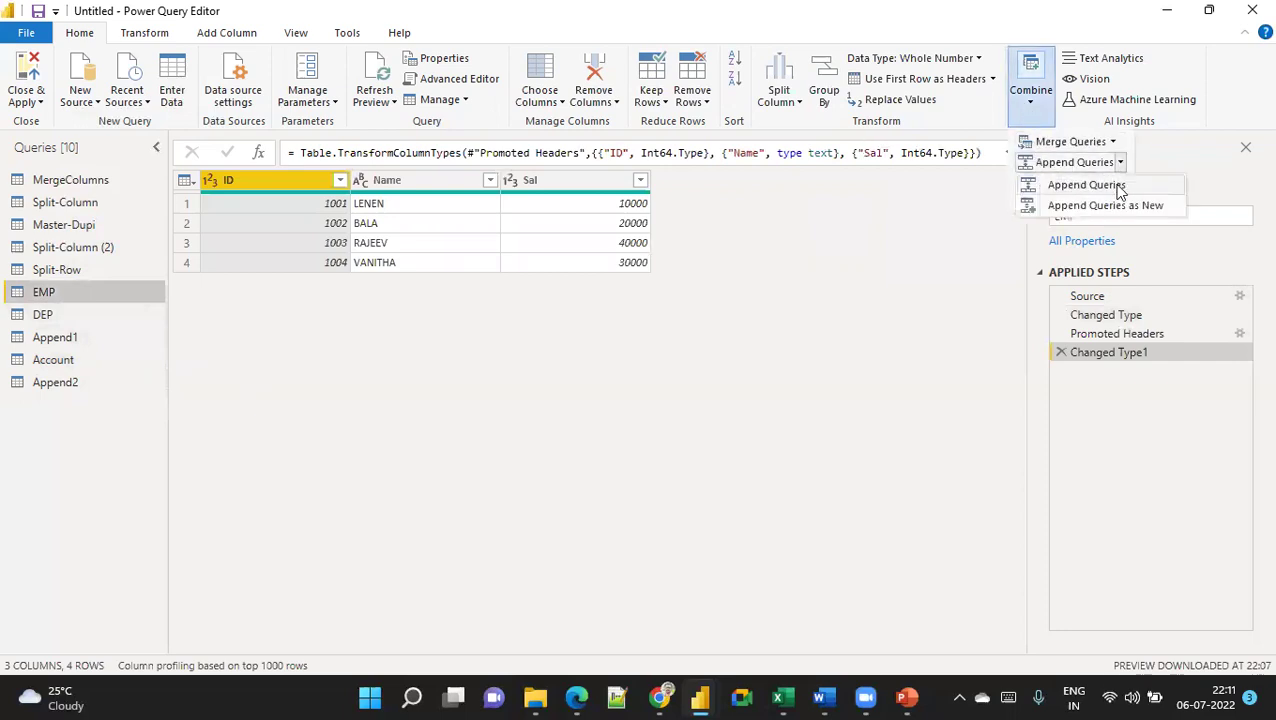
pyautogui.click(1117, 187)
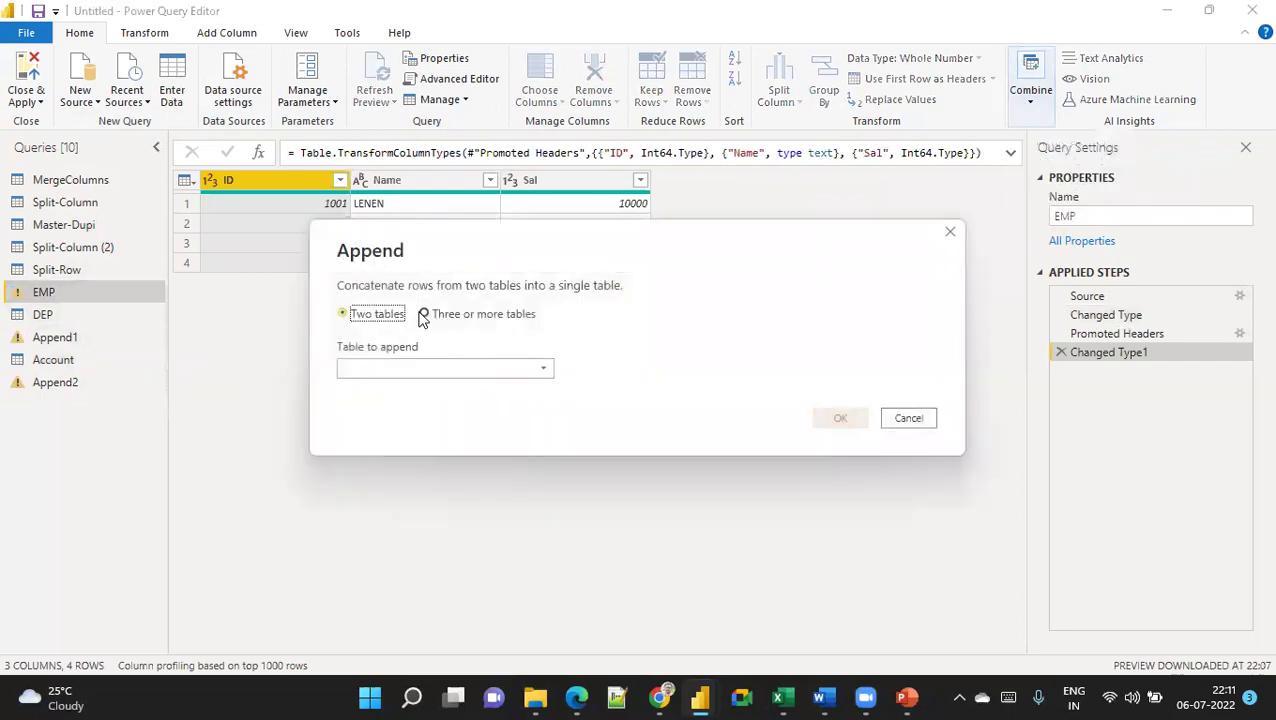
pyautogui.click(424, 315)
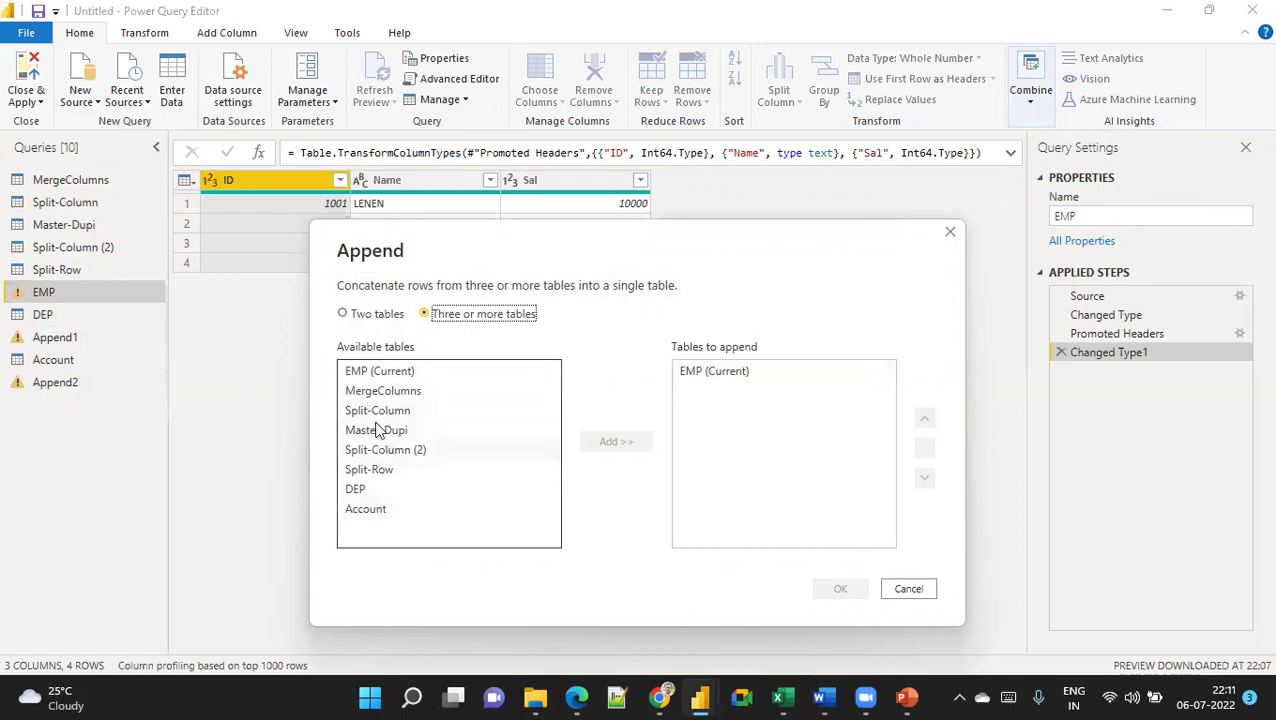
pyautogui.click(372, 489)
pyautogui.click(610, 442)
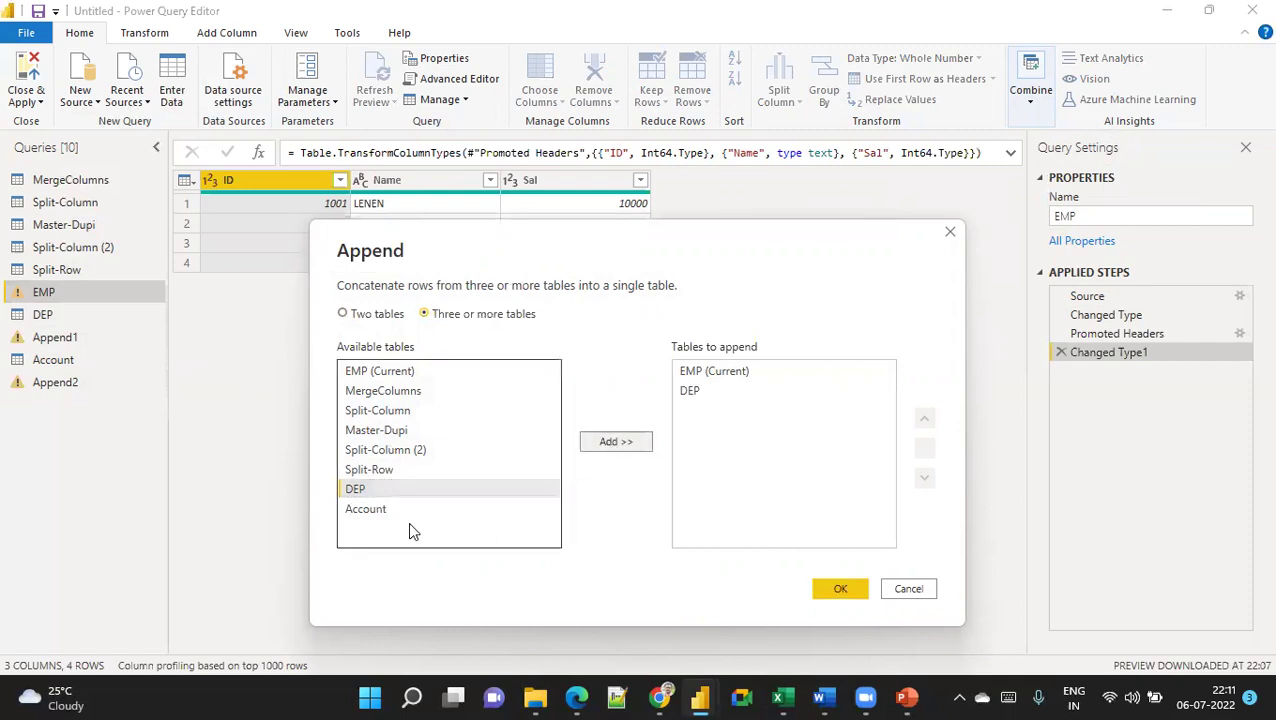
pyautogui.click(366, 509)
pyautogui.click(618, 442)
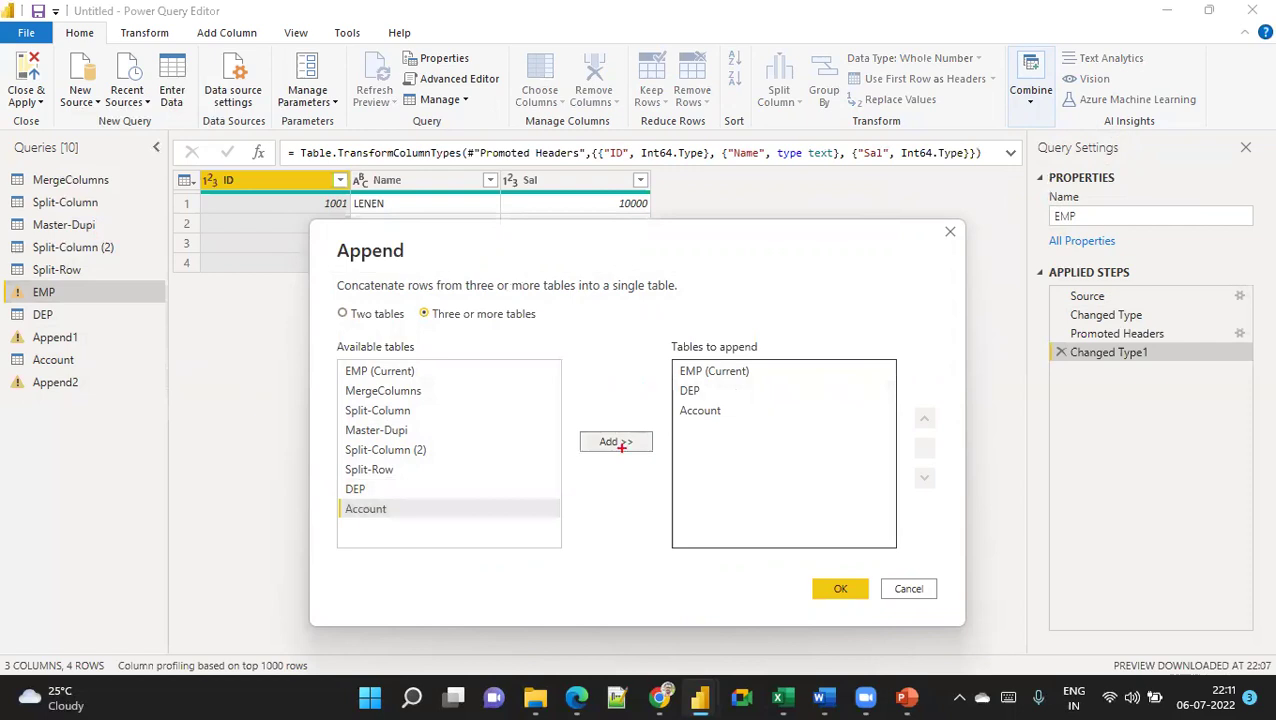
# - Check the three-or-more-tables option and the EMP, DEP and Account list, and apply the append to EMP
pyautogui.moveTo(566, 404)
pyautogui.mouseDown()
pyautogui.moveTo(646, 476)
pyautogui.moveTo(688, 488)
pyautogui.mouseUp()
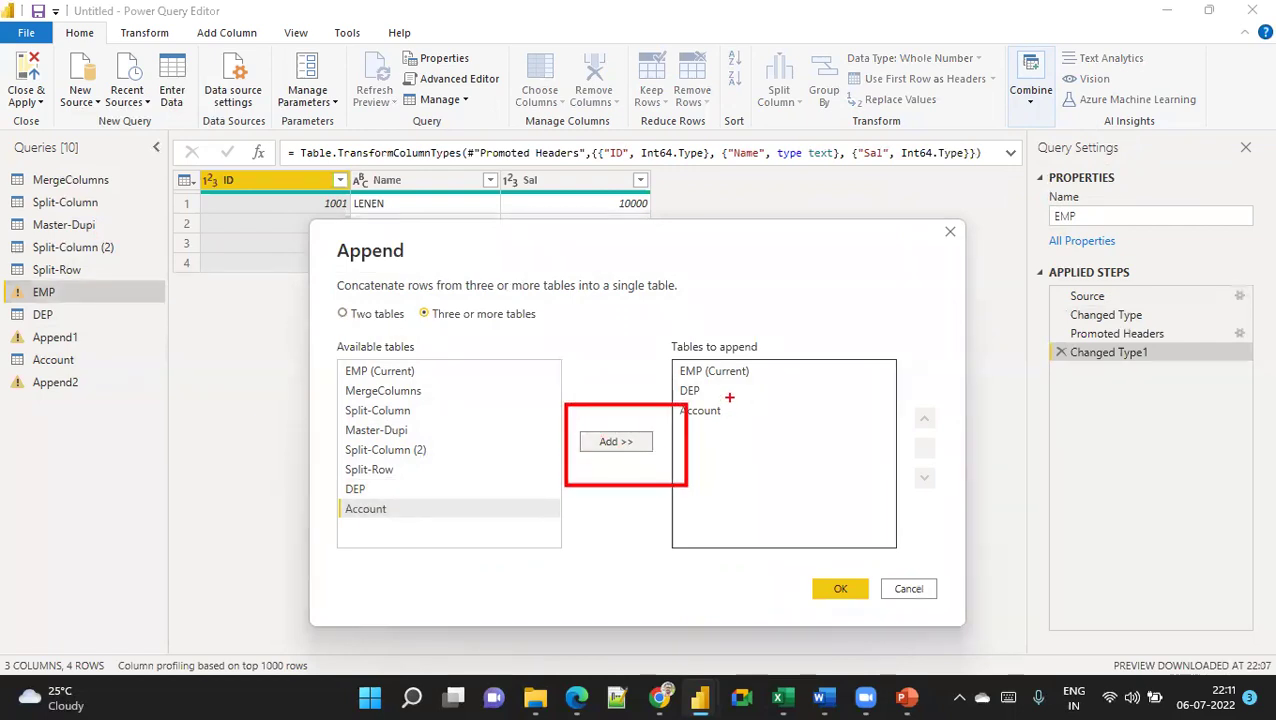
pyautogui.moveTo(724, 409)
pyautogui.mouseDown()
pyautogui.moveTo(778, 346)
pyautogui.moveTo(875, 303)
pyautogui.mouseUp()
pyautogui.moveTo(696, 390); pyautogui.dragTo(818, 308)
pyautogui.moveTo(697, 367); pyautogui.dragTo(783, 268)
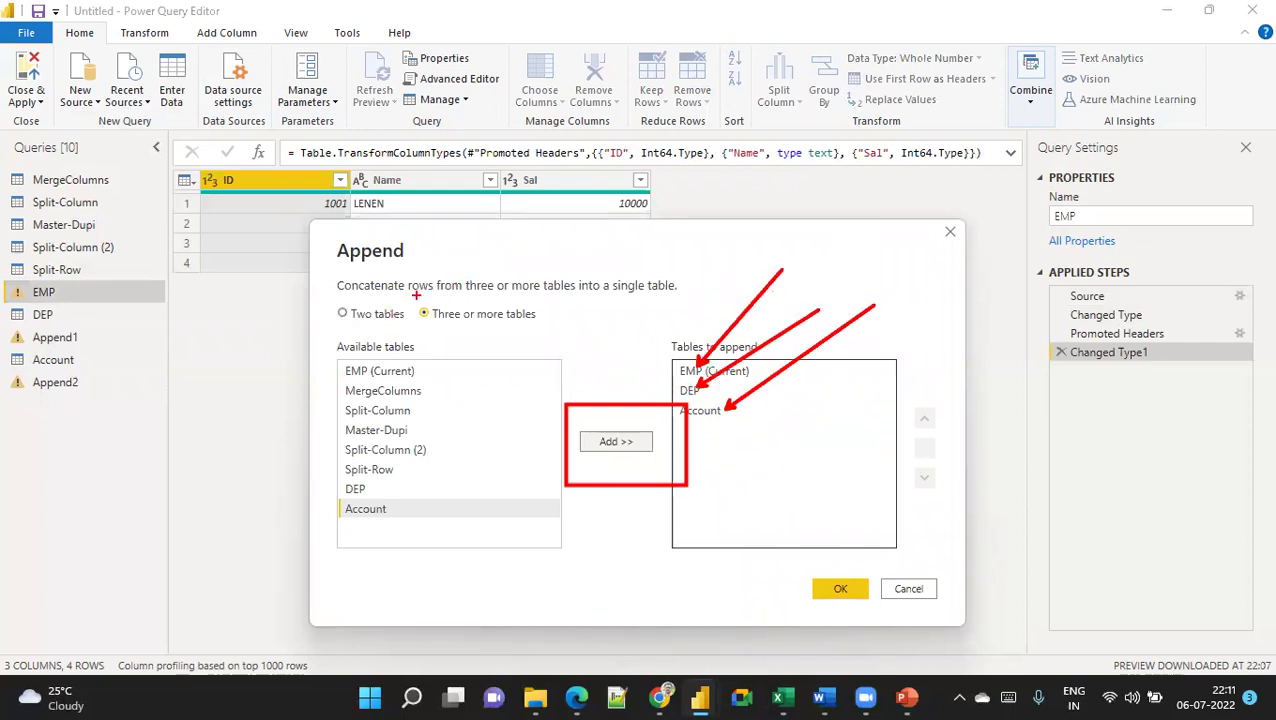
pyautogui.moveTo(413, 294)
pyautogui.mouseDown()
pyautogui.moveTo(430, 340)
pyautogui.moveTo(581, 346)
pyautogui.mouseUp()
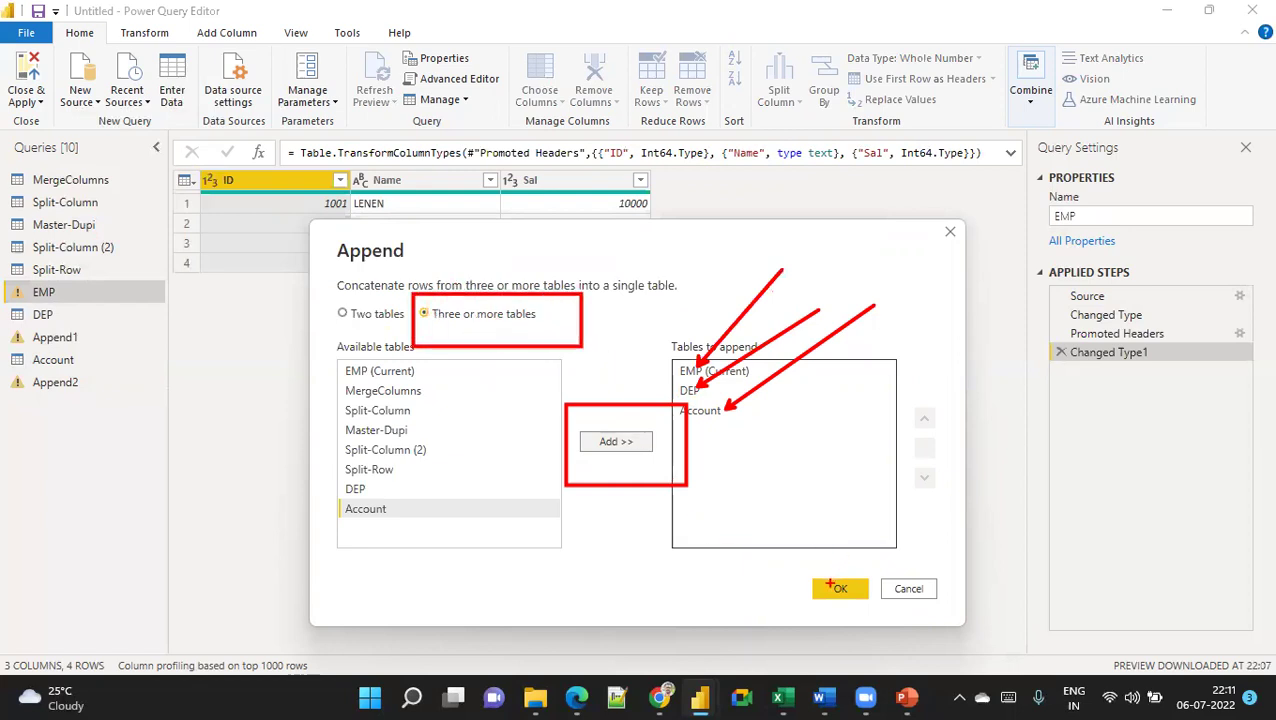
pyautogui.moveTo(786, 559)
pyautogui.mouseDown()
pyautogui.moveTo(804, 603)
pyautogui.moveTo(892, 614)
pyautogui.mouseUp()
pyautogui.press('Escape')
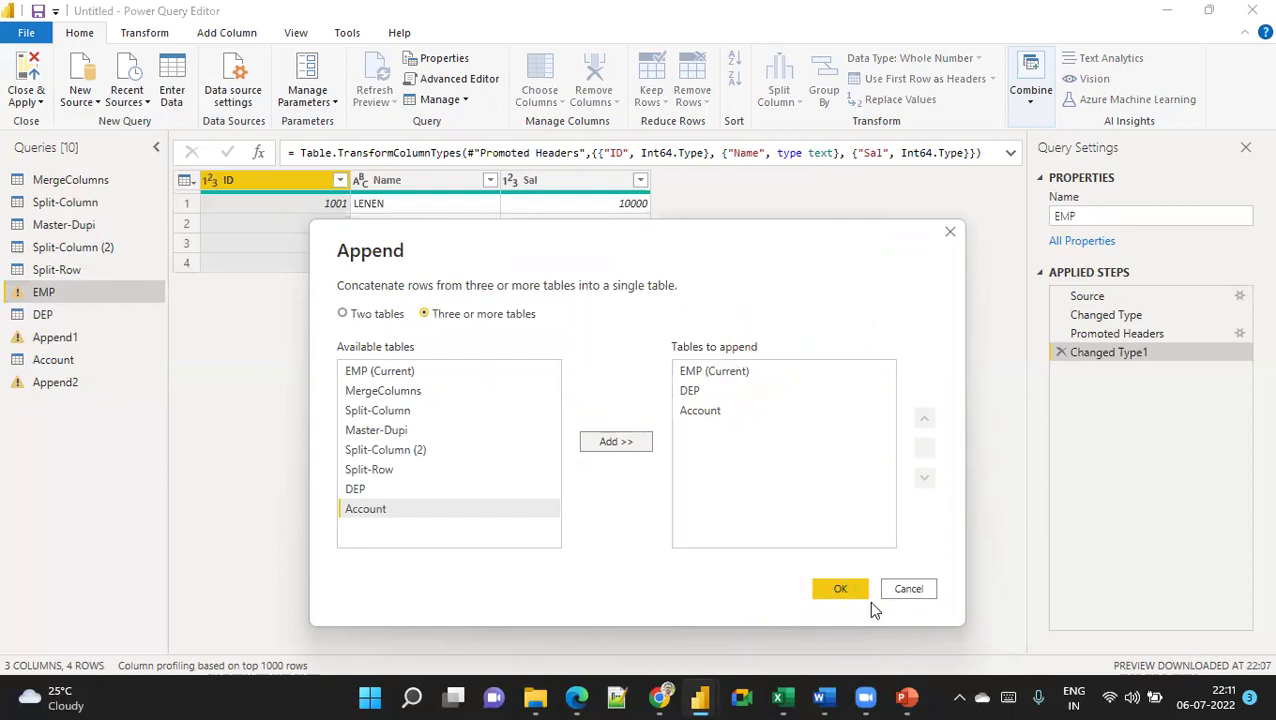
pyautogui.click(842, 589)
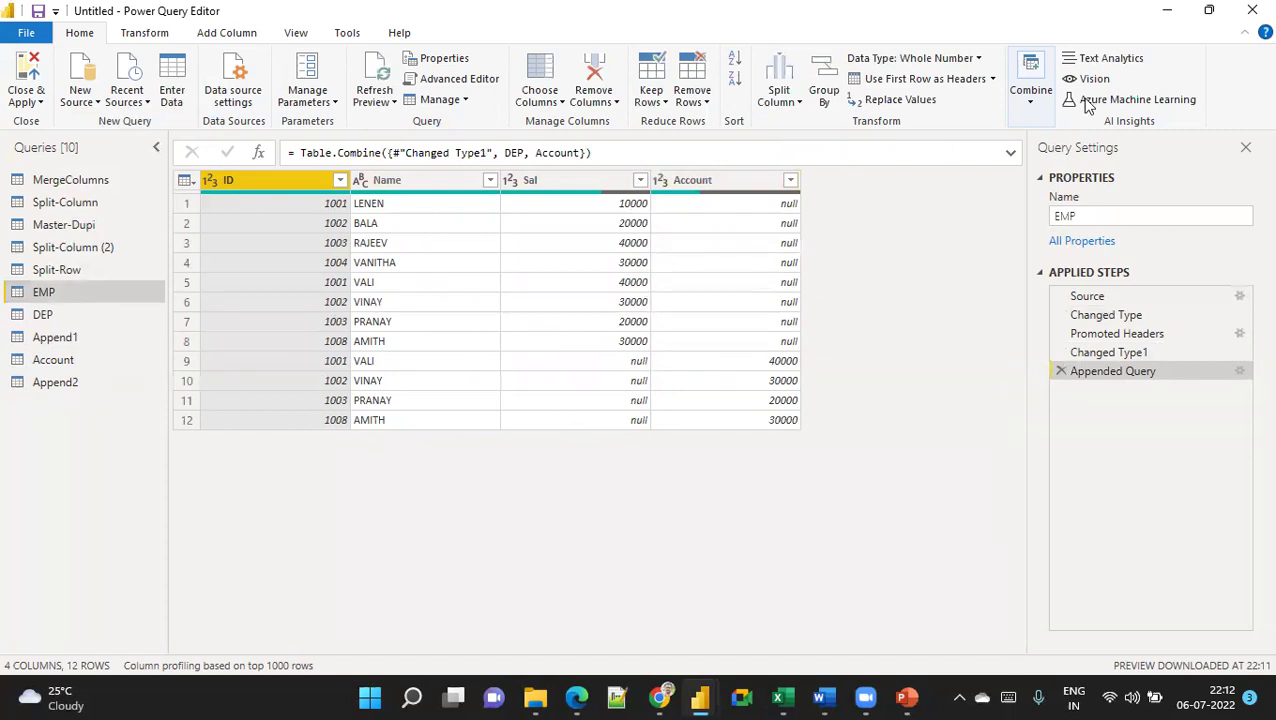
pyautogui.click(1036, 98)
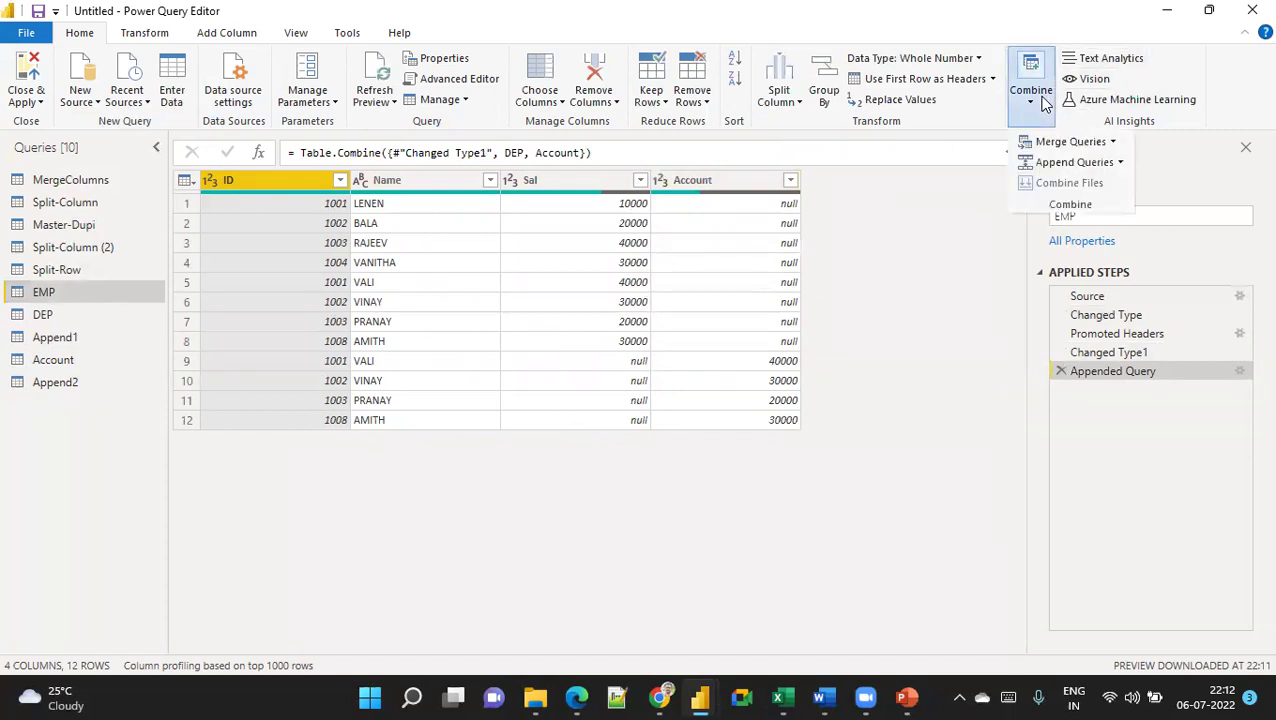
pyautogui.click(1119, 164)
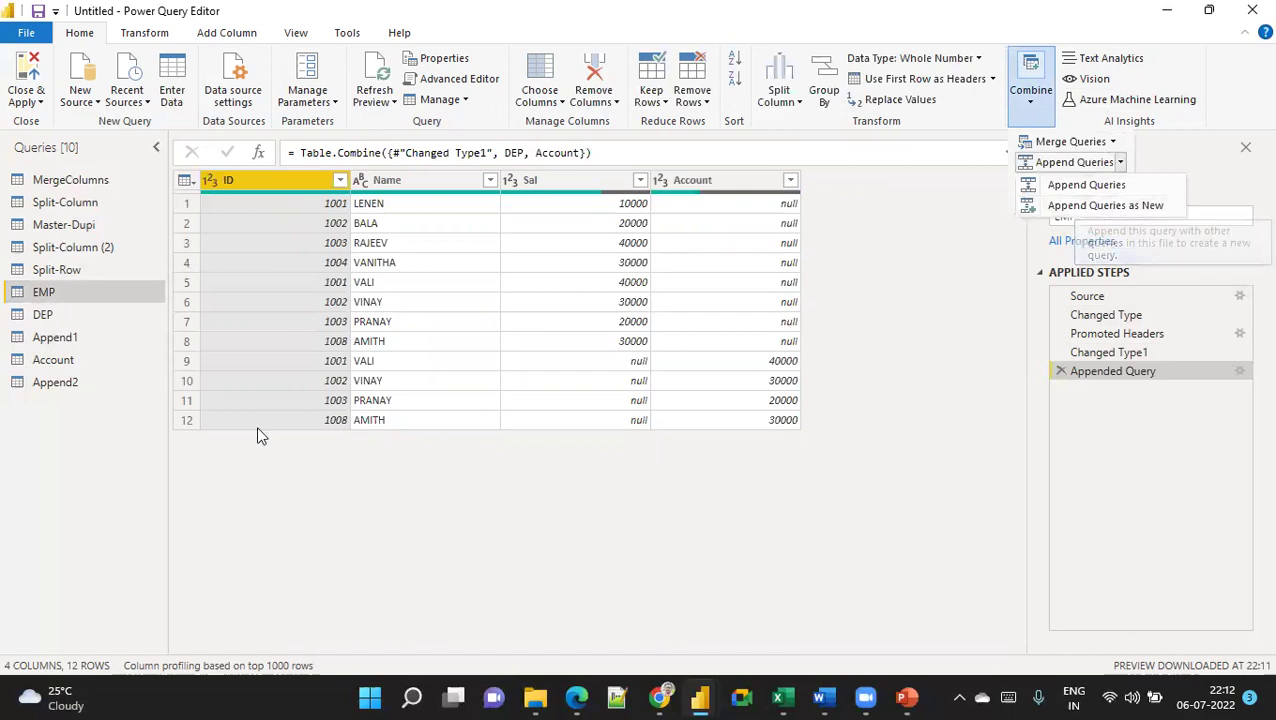
pyautogui.click(390, 490)
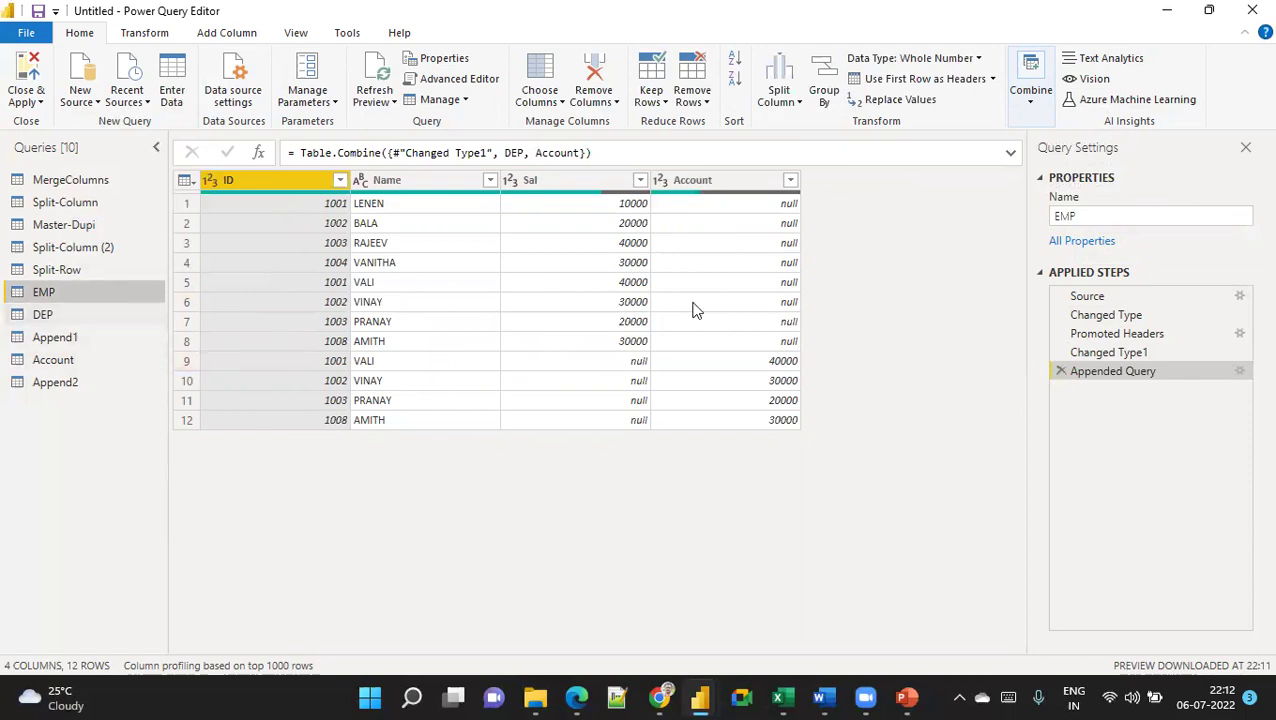
pyautogui.click(1028, 100)
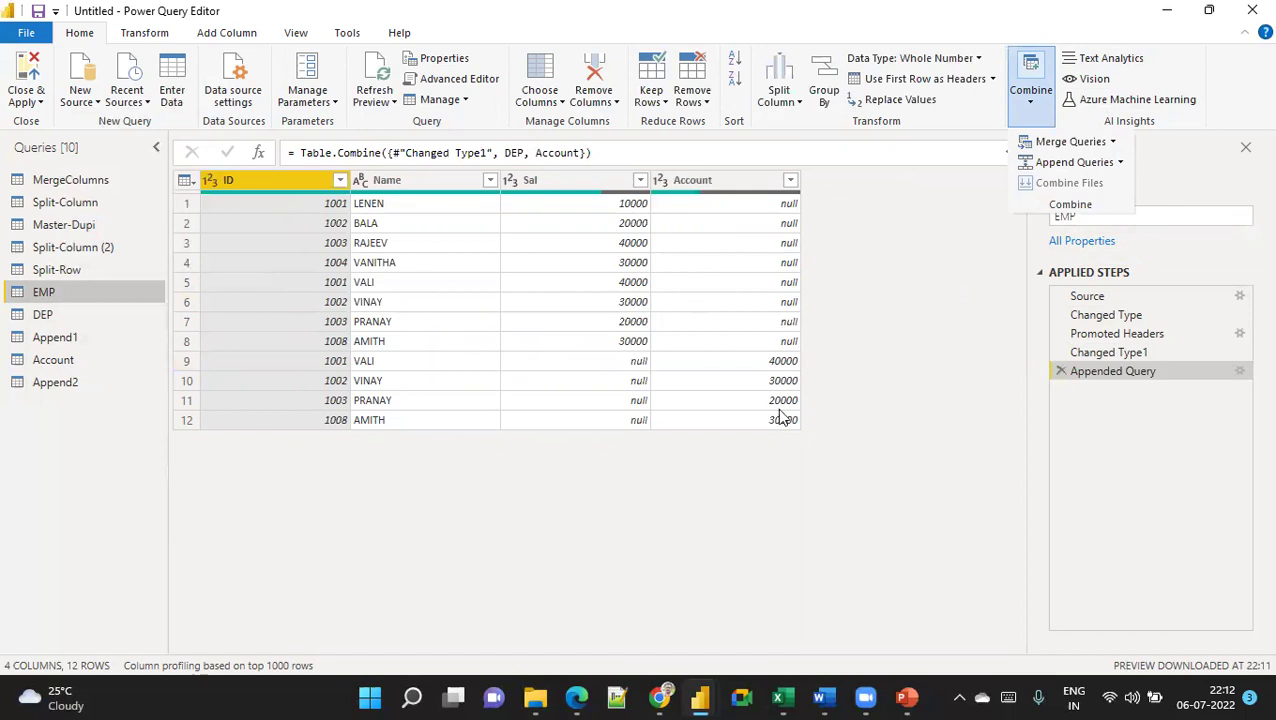
pyautogui.click(653, 506)
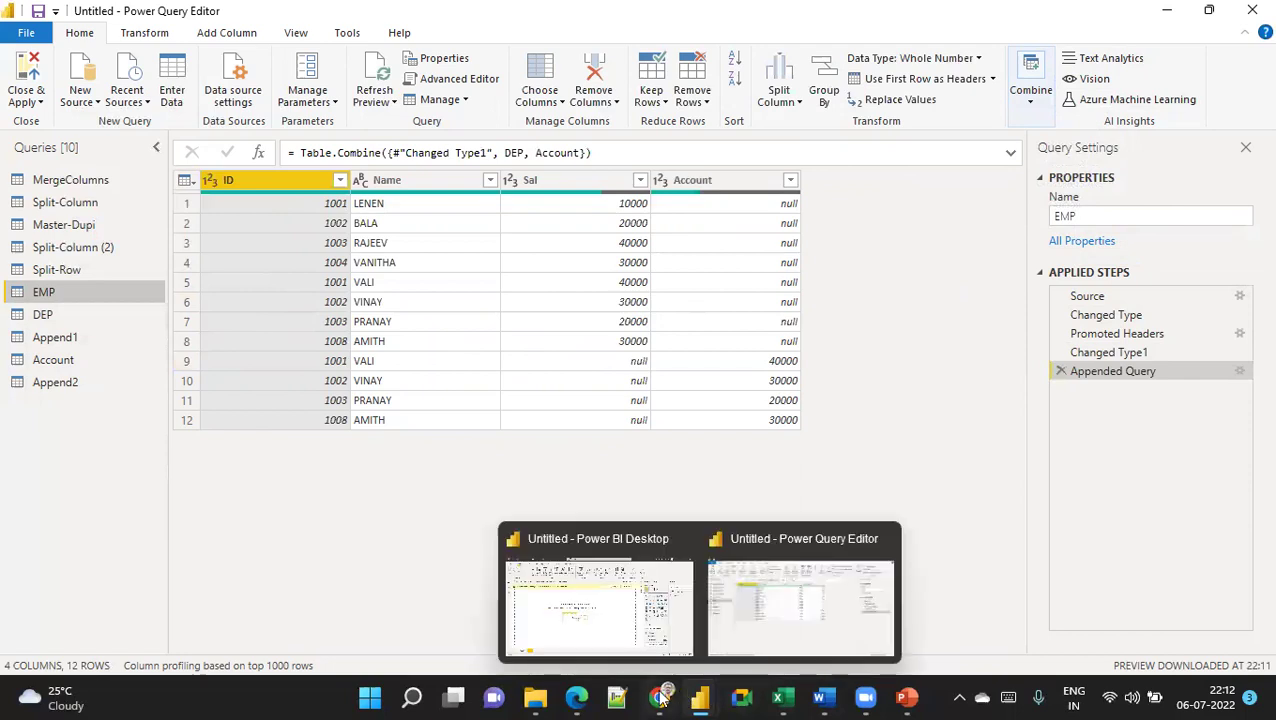
pyautogui.moveTo(866, 697)
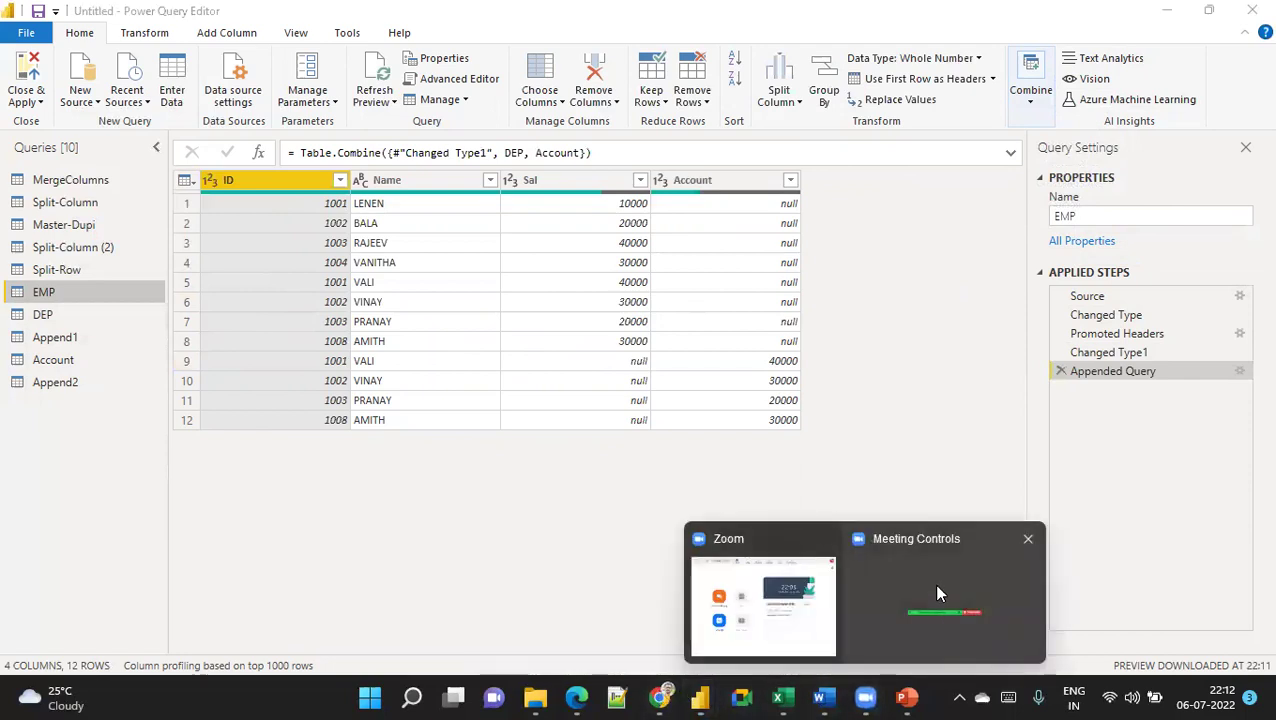